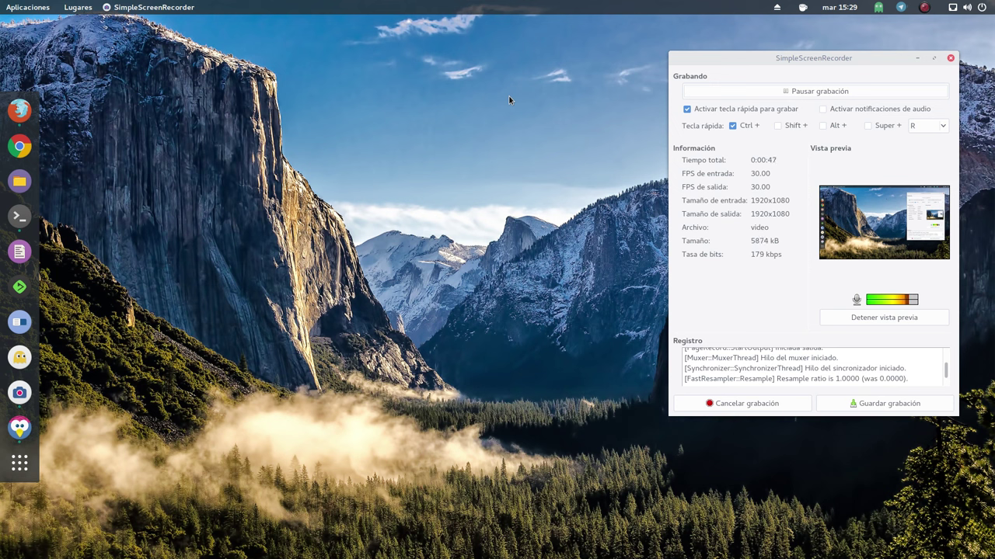
# Step: Switch to Firefox and look over the latest posts on the Salmorejo Geek blog's home page
pyautogui.click(13, 115)
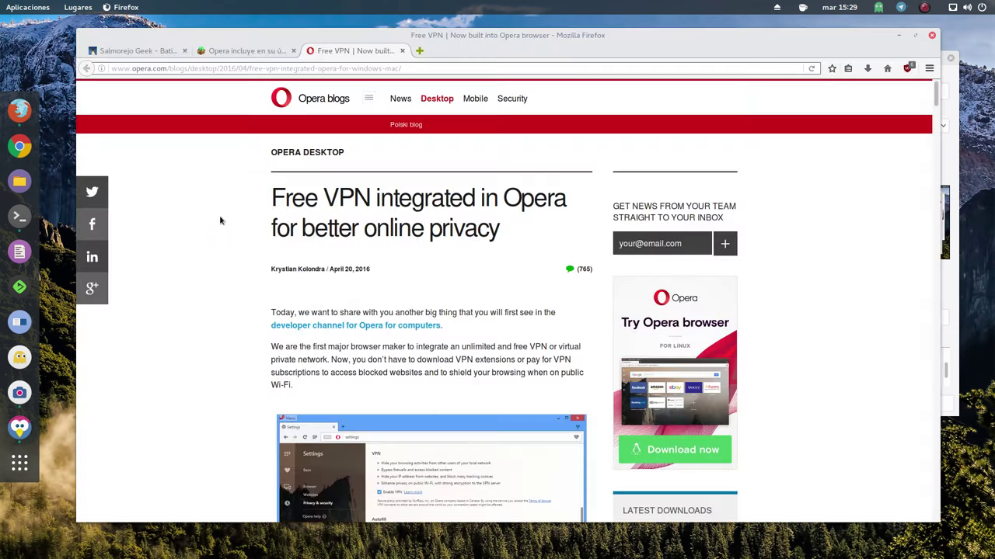
pyautogui.click(148, 51)
pyautogui.scroll(-3, 134, 214)
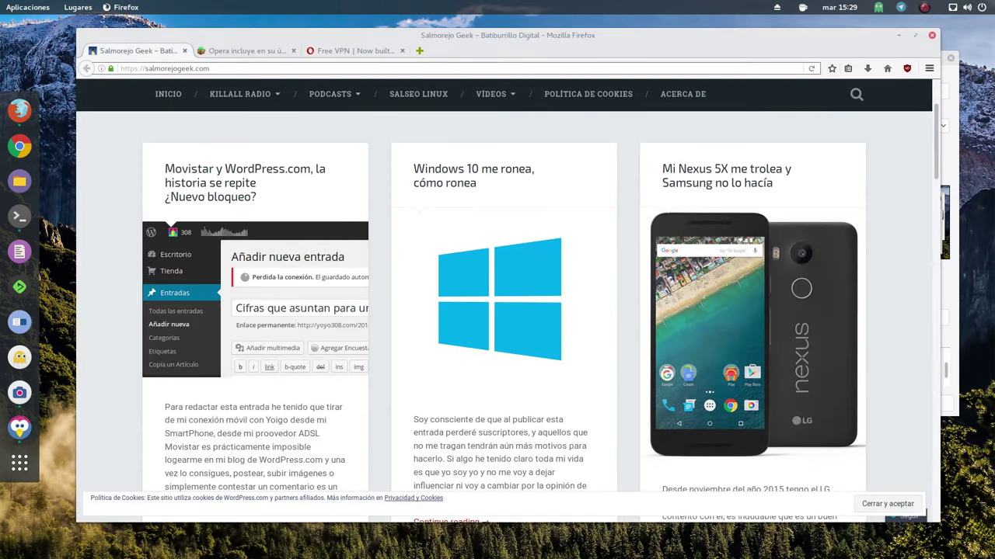
pyautogui.scroll(-2, 228, 339)
pyautogui.scroll(4, 227, 340)
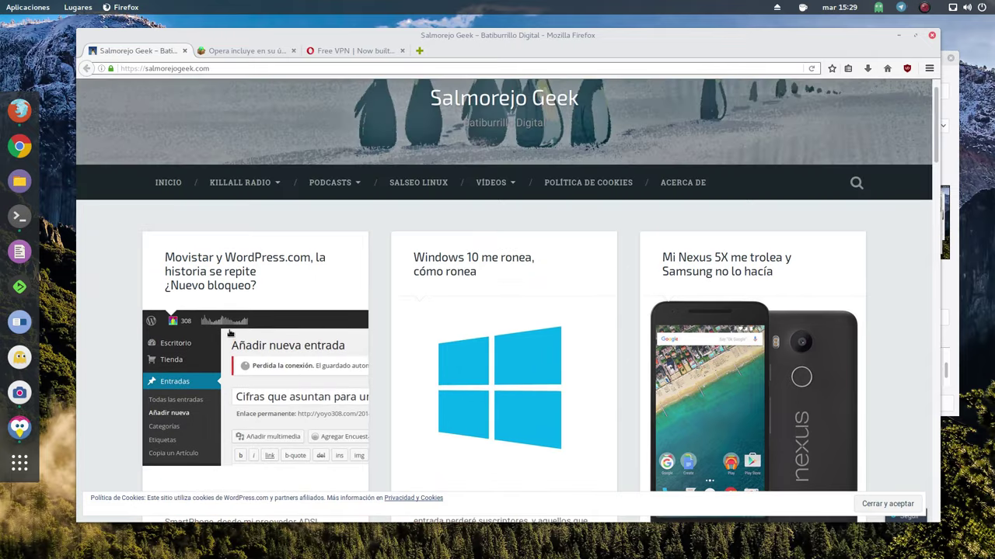
# Step: Open the blog post "Movistar y WordPress.com, la historia se repite ¿Nuevo bloqueo?" and skim its opening paragraphs
pyautogui.click(245, 383)
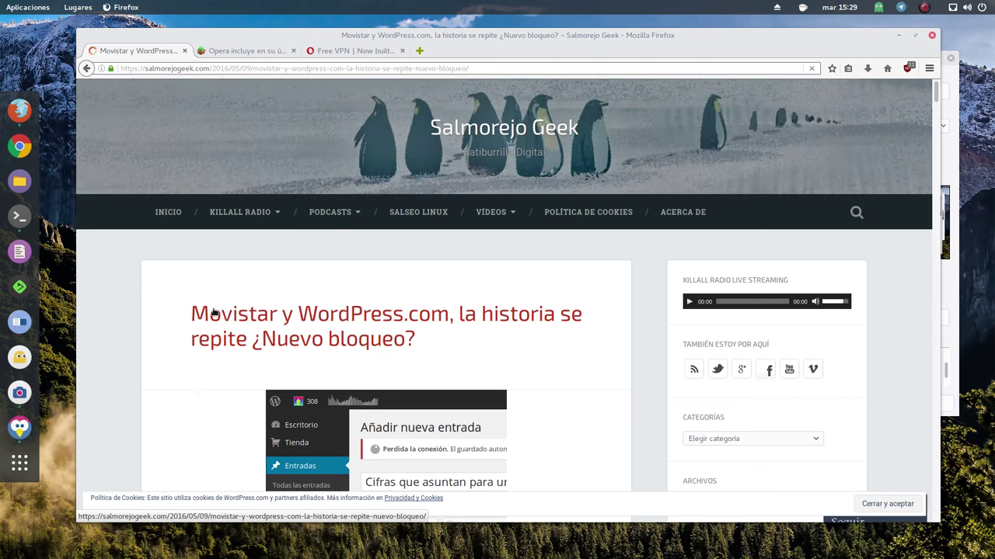
pyautogui.scroll(-3, 194, 255)
pyautogui.scroll(-4, 194, 255)
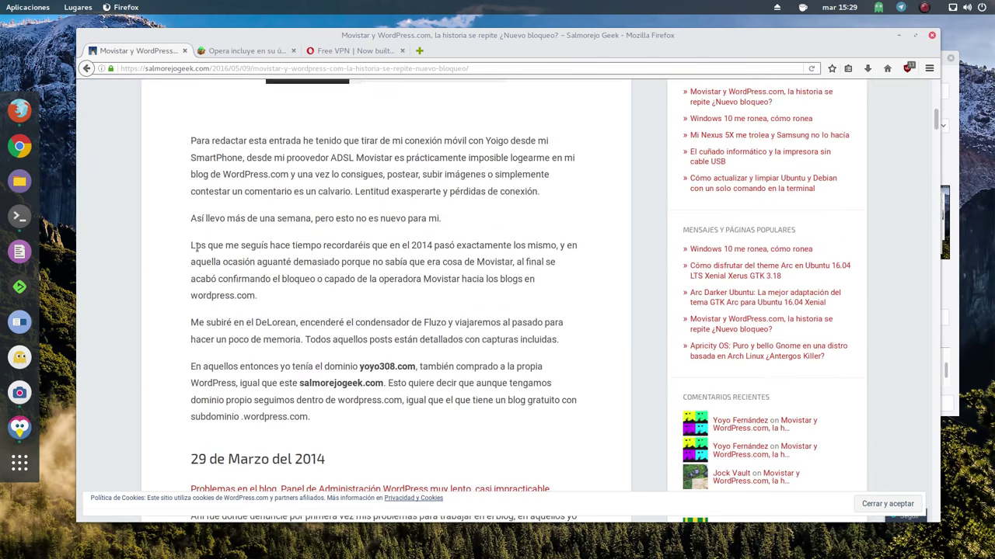
pyautogui.scroll(6, 195, 251)
pyautogui.scroll(2, 195, 251)
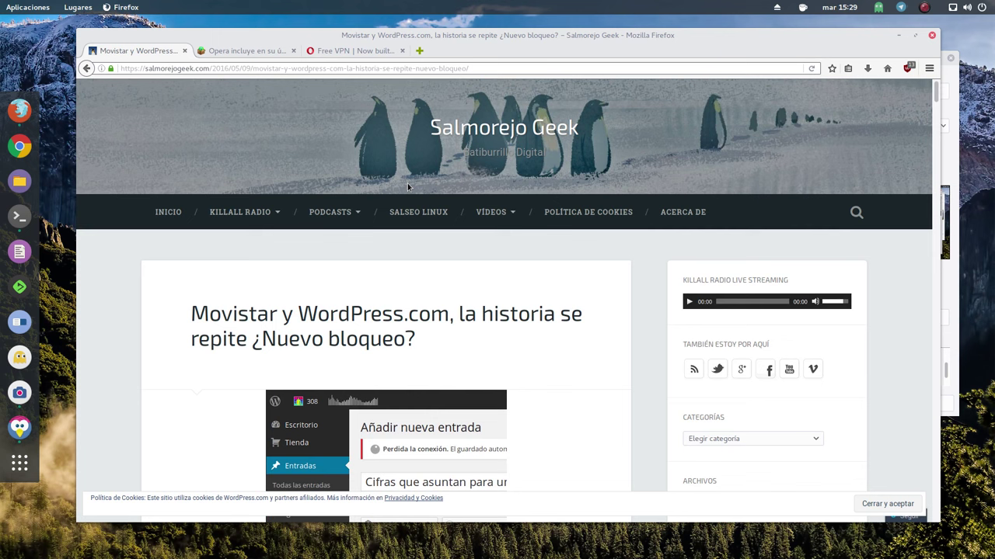
# Step: Return to the blog's home page and load its login page at salmorejogeek.com/wp-login.php
pyautogui.click(509, 128)
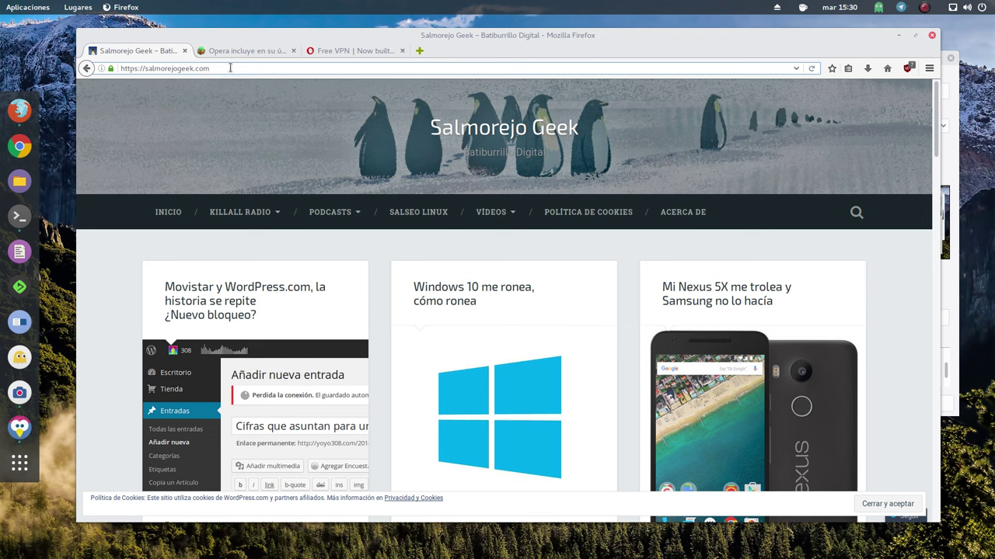
pyautogui.click(229, 68)
pyautogui.write('/')
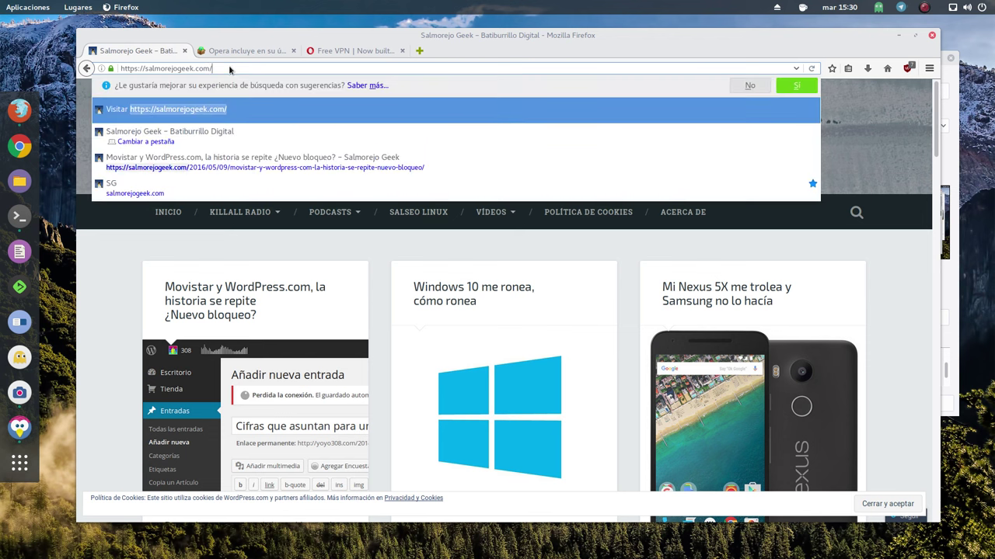
pyautogui.write('wp')
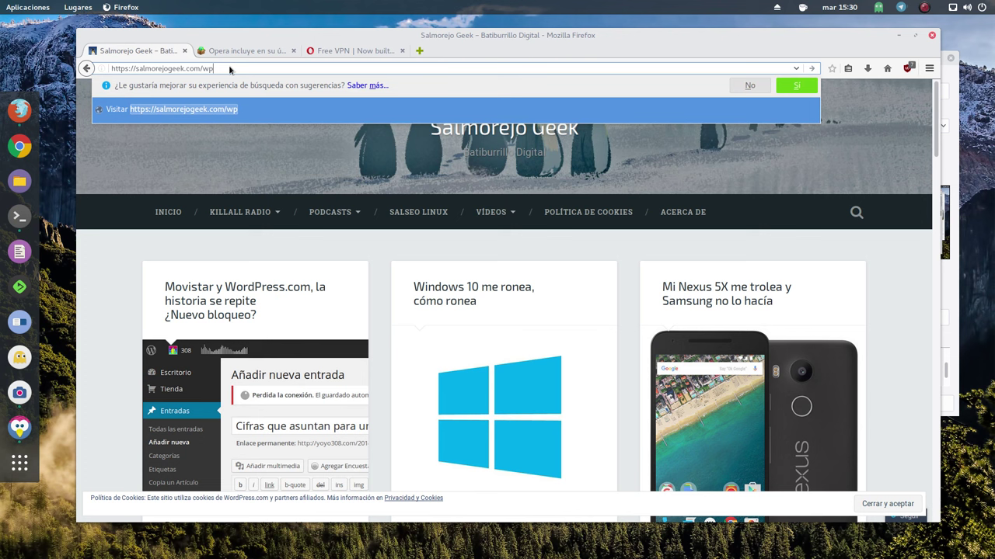
pyautogui.write('-')
pyautogui.write('login.php')
pyautogui.press('Return')
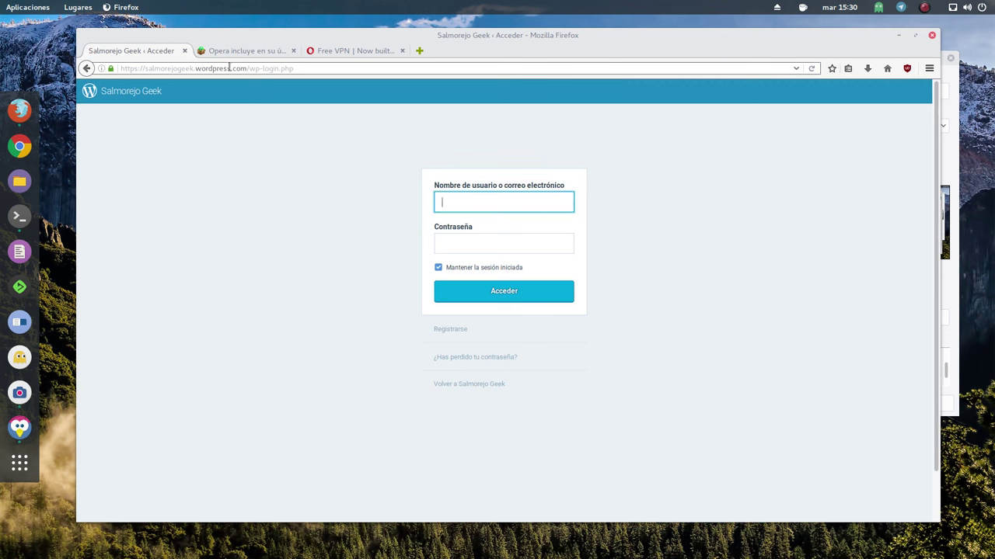
# Step: Try to log in to WordPress with the username and account password, without keeping the session open
pyautogui.click(438, 268)
pyautogui.click(454, 199)
pyautogui.write('306')
pyautogui.write('blog')
pyautogui.click(453, 248)
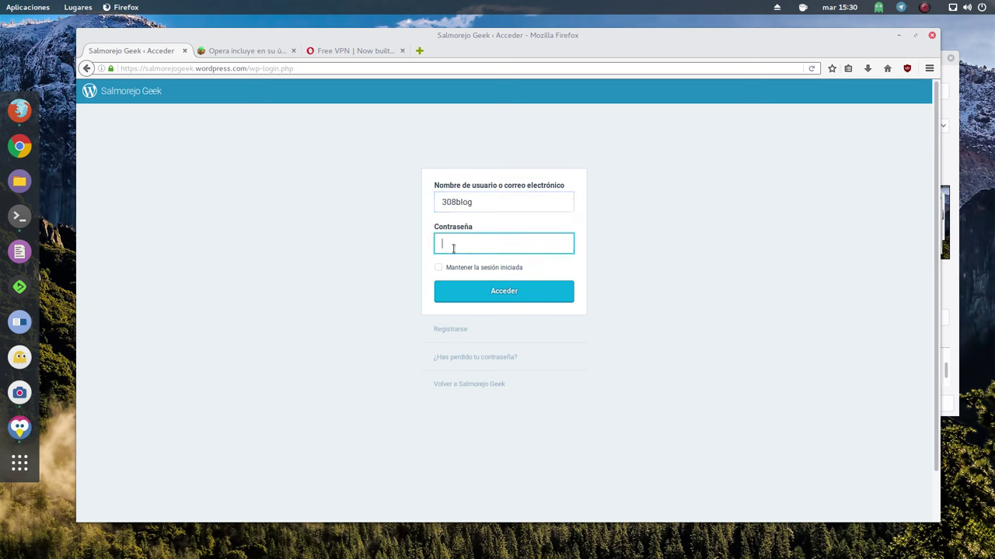
pyautogui.write('••••••••••••')
pyautogui.press('Return')
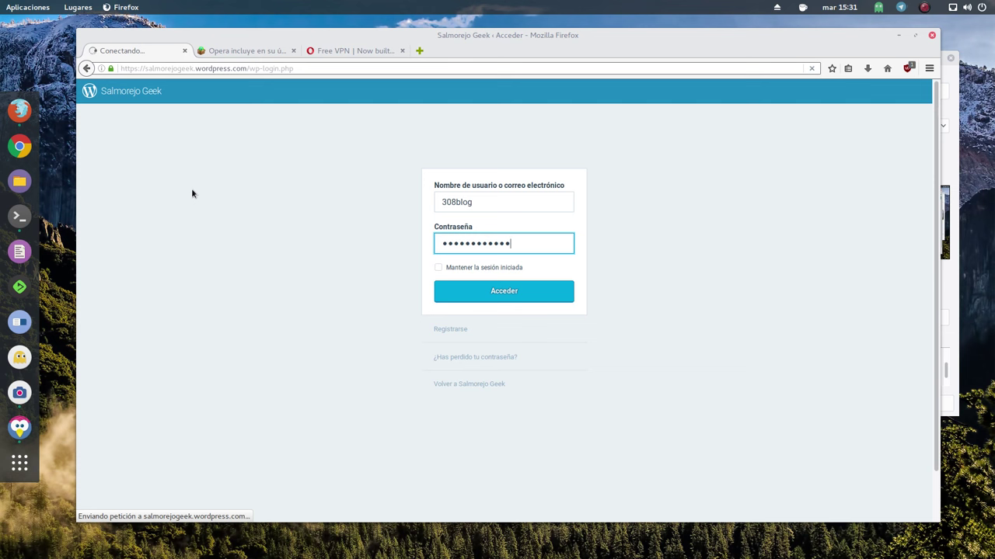
pyautogui.click(812, 69)
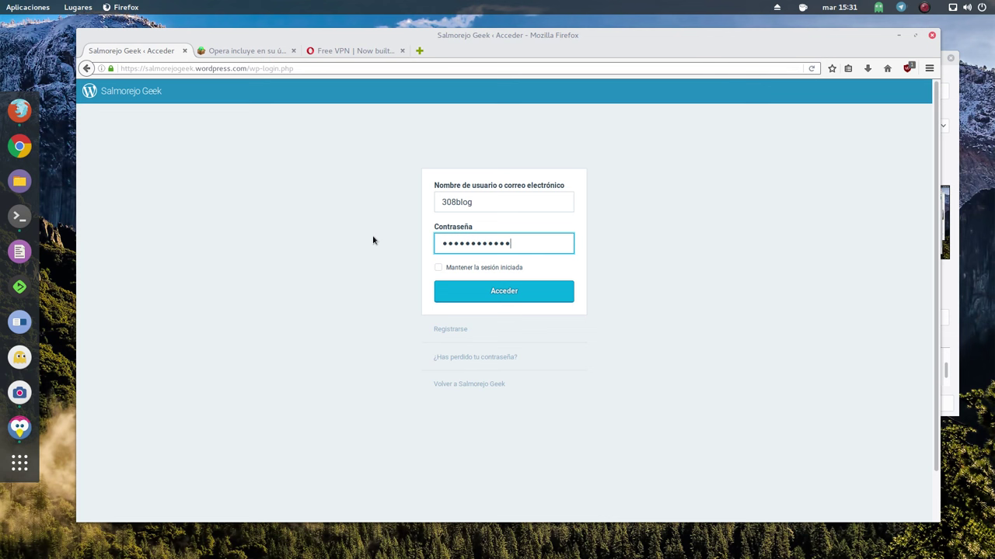
# Step: Look through the Genbeta article about the VPN integrated in Opera's latest version
pyautogui.click(242, 50)
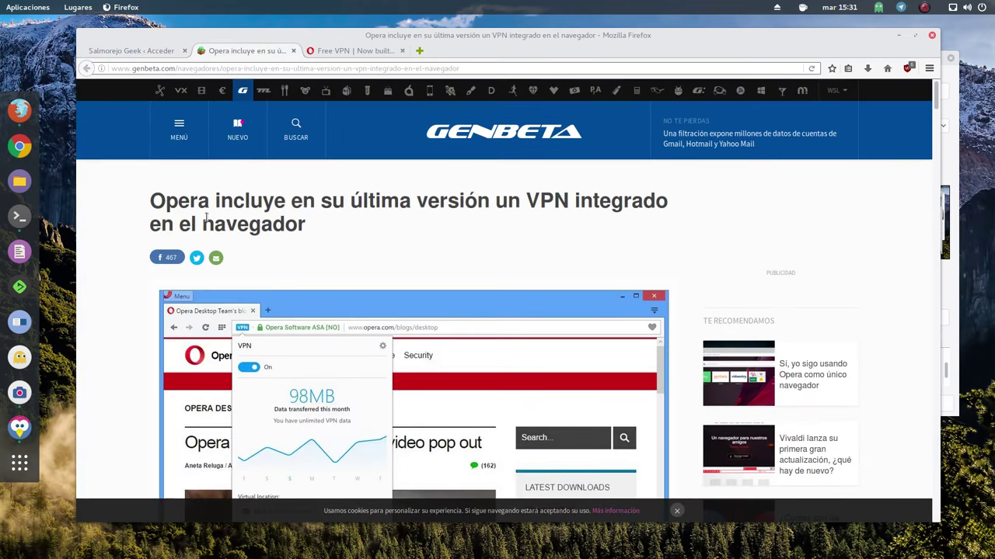
pyautogui.scroll(-2, 208, 230)
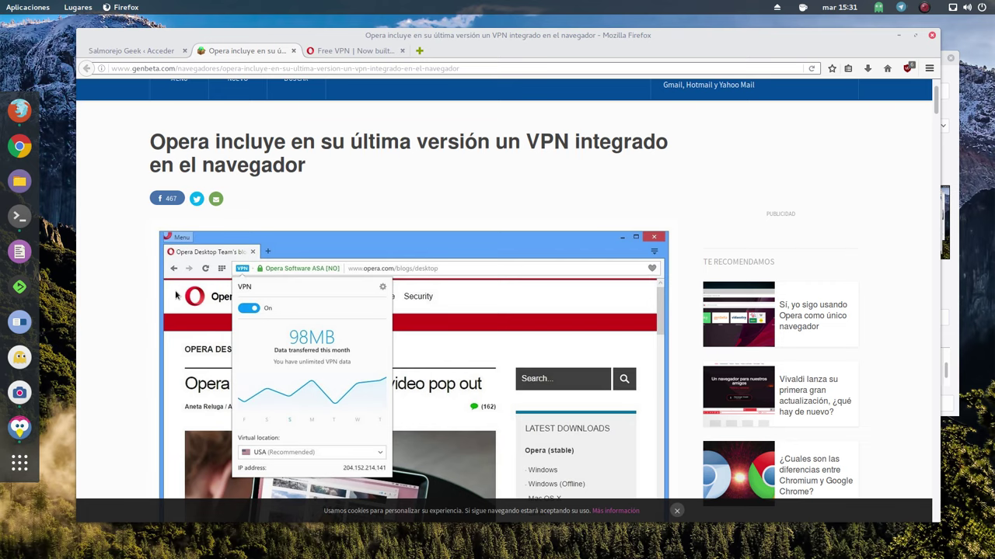
pyautogui.scroll(-5, 177, 342)
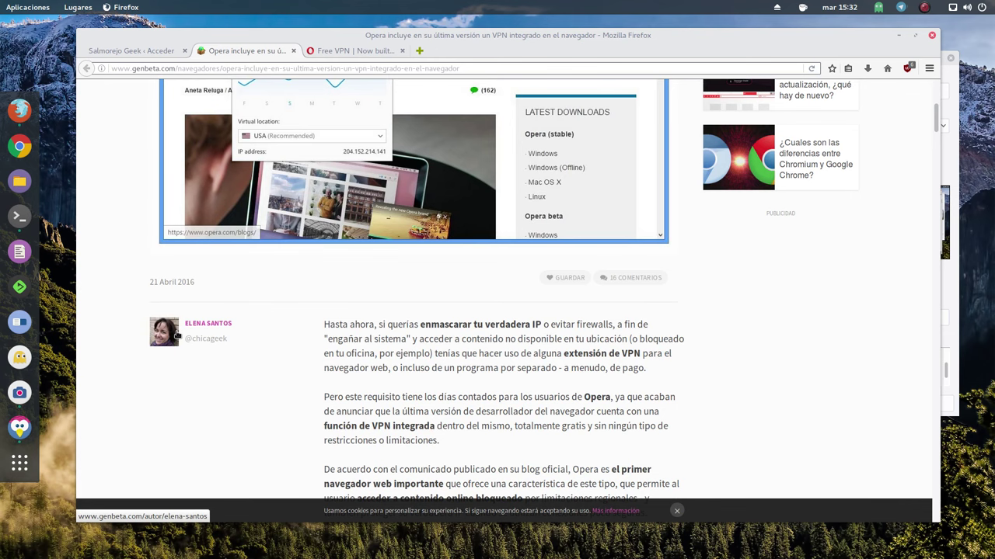
pyautogui.scroll(5, 167, 328)
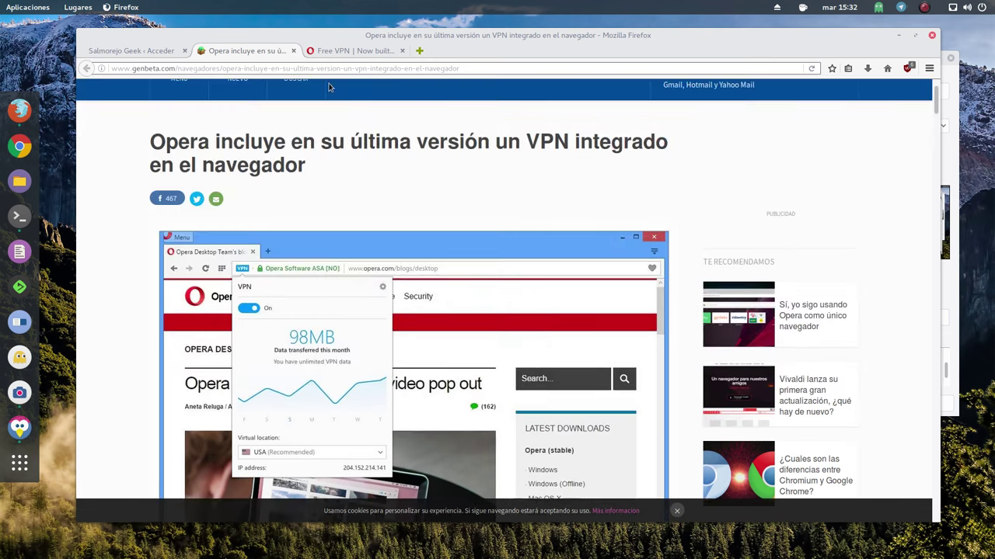
# Step: Read through the Opera blog post "Free VPN integrated in Opera for better online privacy" down to its installation links
pyautogui.click(338, 50)
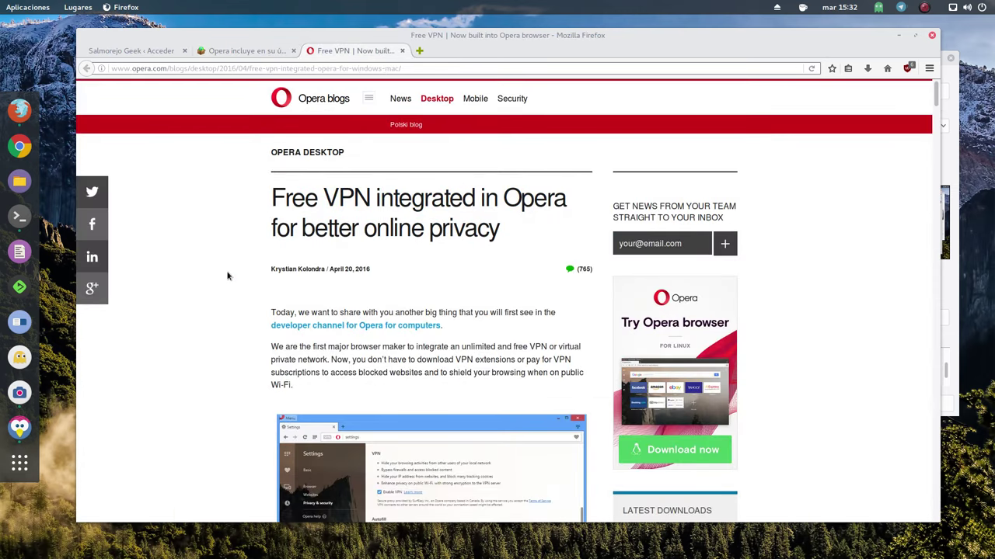
pyautogui.scroll(-5, 207, 294)
pyautogui.scroll(5, 217, 284)
pyautogui.moveTo(934, 92); pyautogui.dragTo(891, 166)
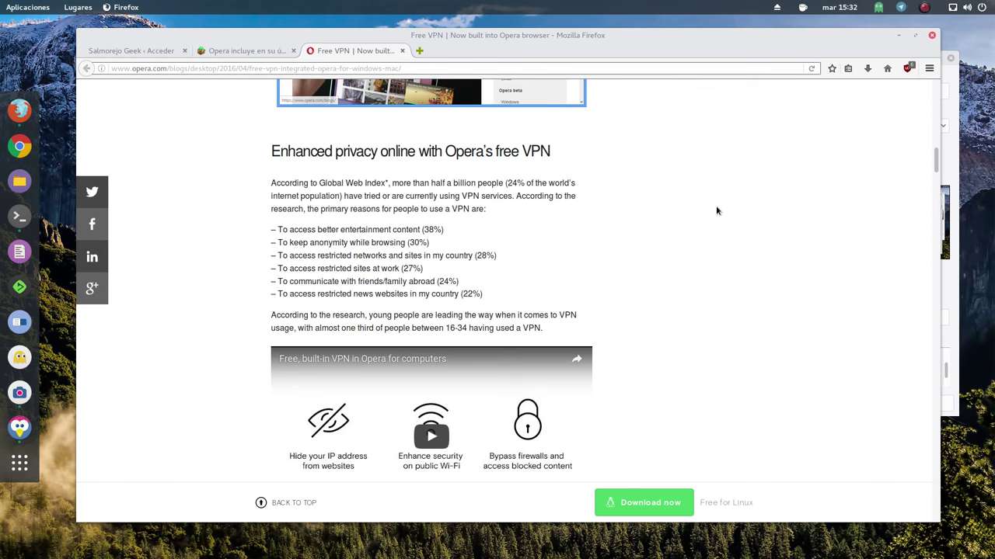
pyautogui.scroll(-10, 714, 210)
pyautogui.scroll(-20, 219, 257)
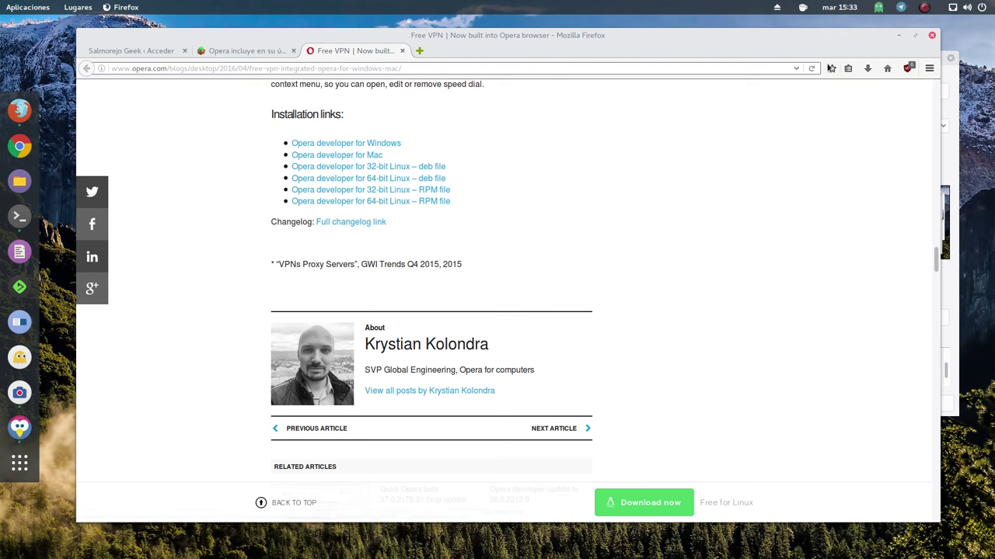
# Step: Minimize Firefox and SimpleScreenRecorder, leaving the terminal window with the package installation open
pyautogui.click(897, 36)
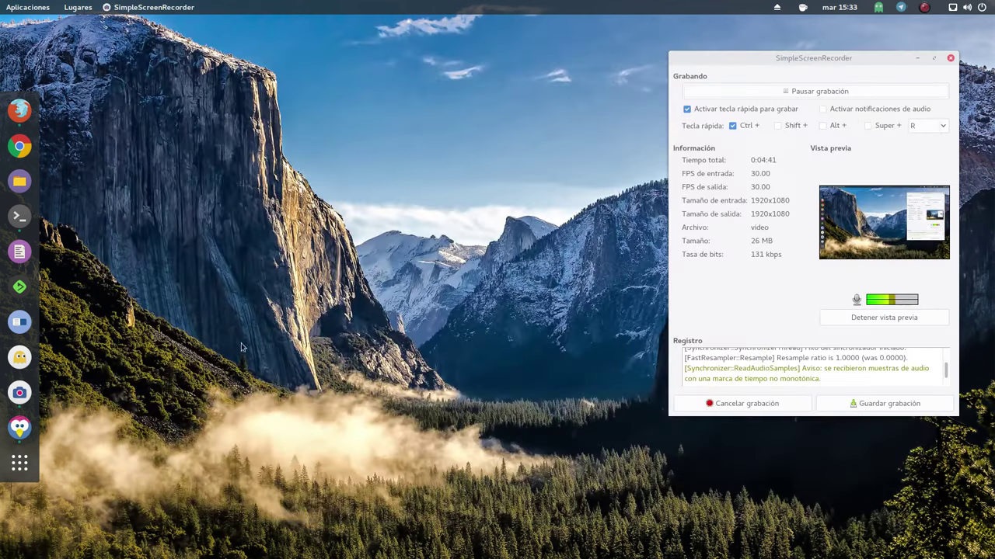
pyautogui.click(20, 216)
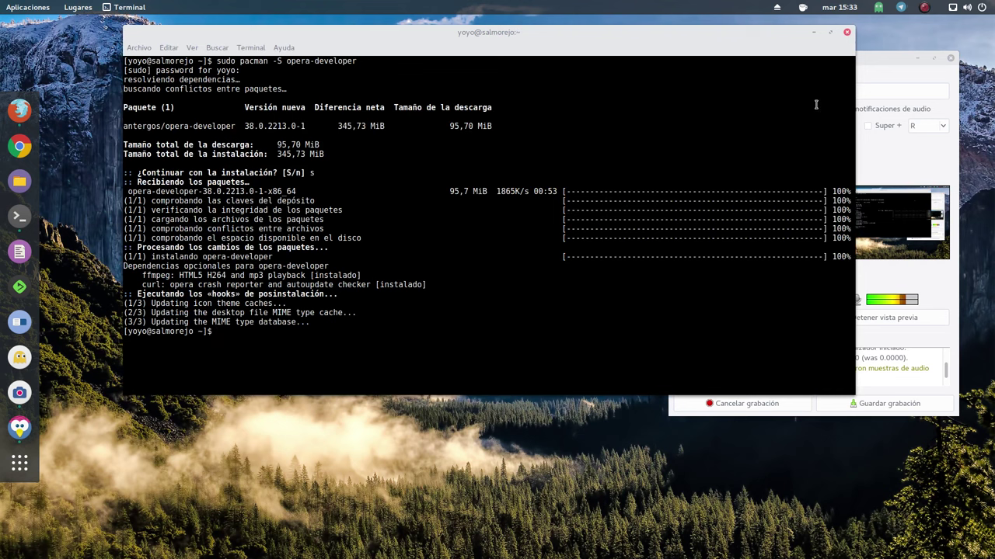
pyautogui.click(901, 58)
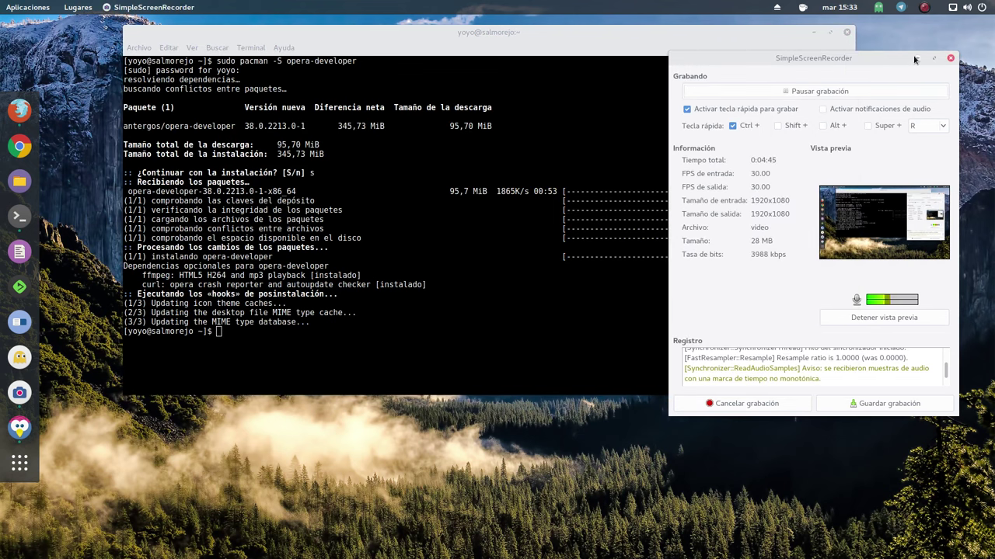
pyautogui.click(917, 58)
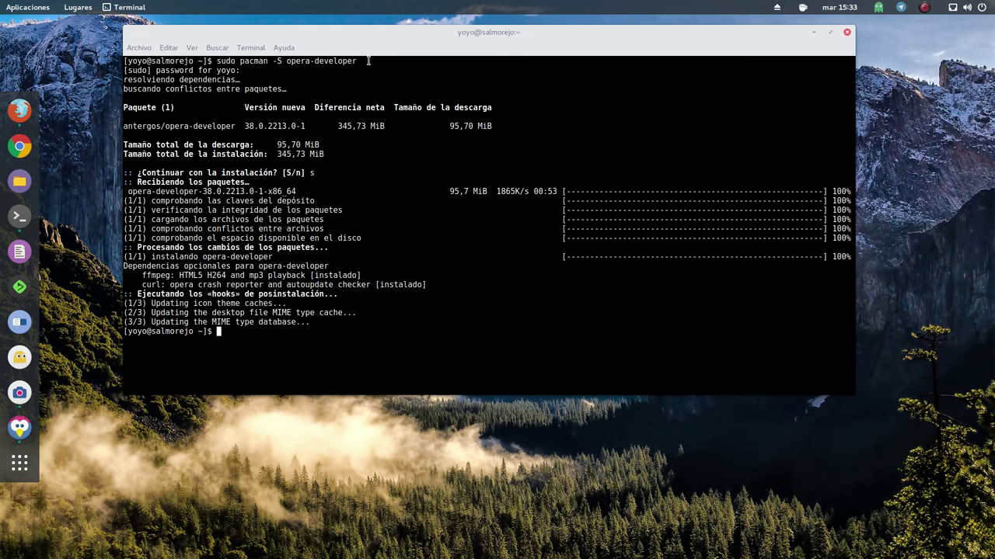
# Step: Highlight the command "sudo pacman -S opera-developer" in the terminal and minimize the window
pyautogui.moveTo(367, 61); pyautogui.dragTo(192, 56)
pyautogui.click(287, 79)
pyautogui.click(813, 34)
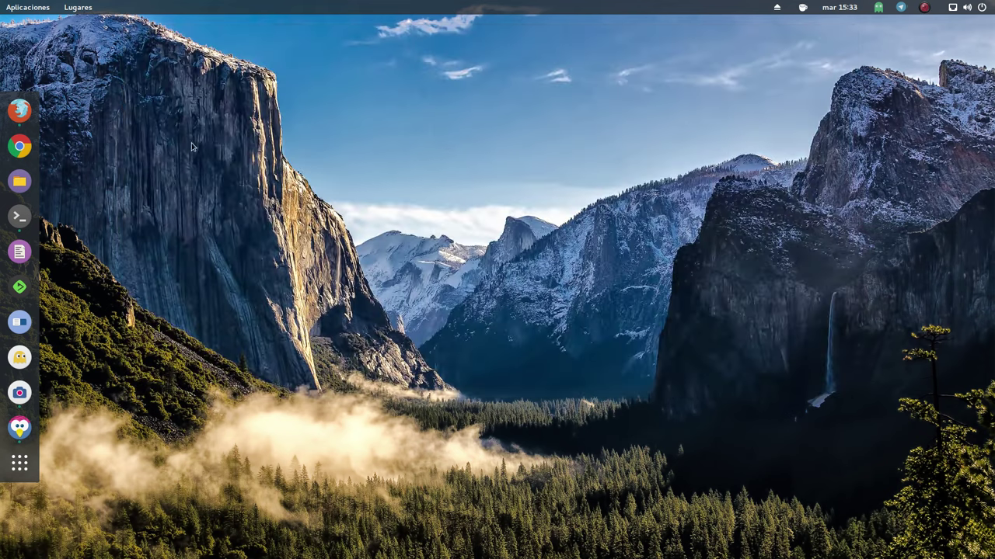
# Step: Find Opera developer by searching the desktop for "op", launch it, and enlarge its window
pyautogui.moveTo(2, 1)
pyautogui.click(460, 43)
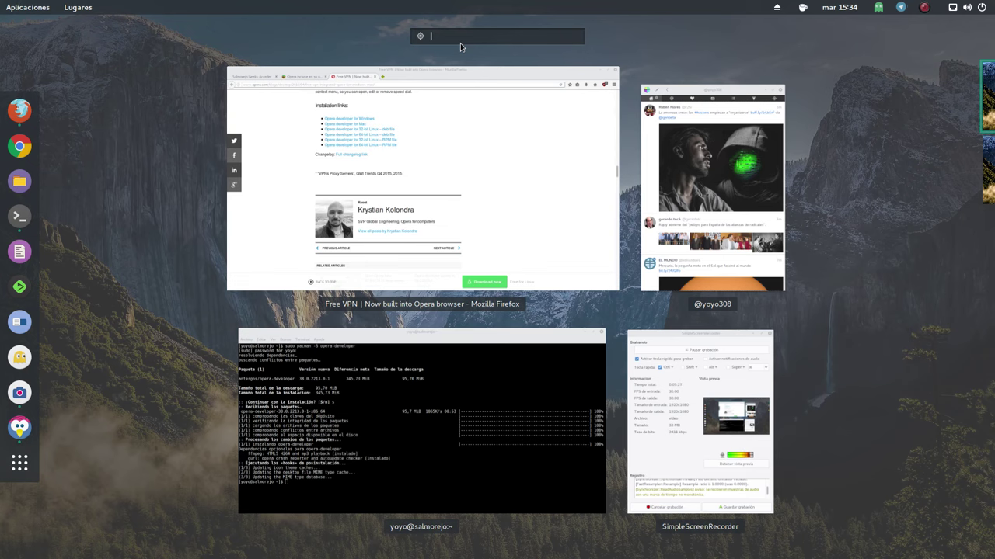
pyautogui.write('op')
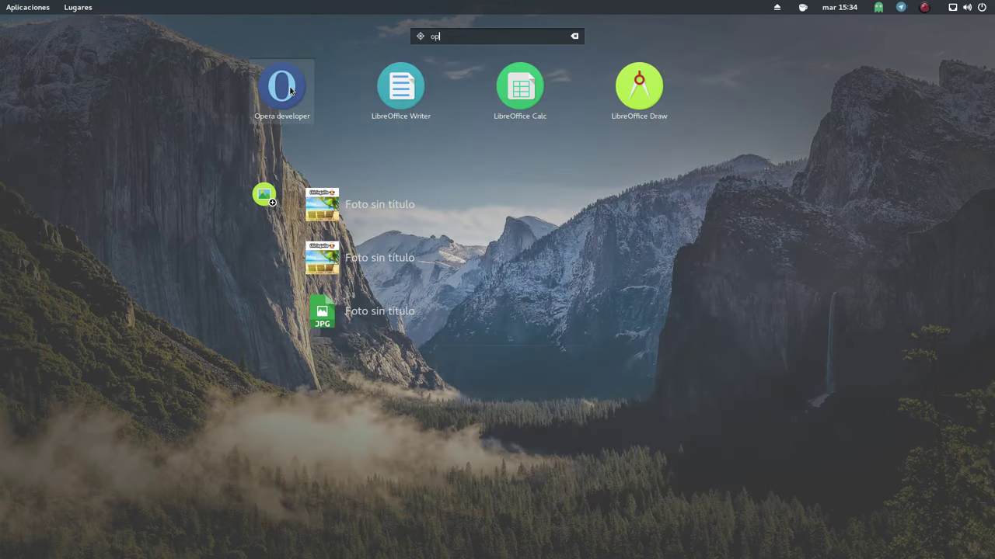
pyautogui.click(282, 87)
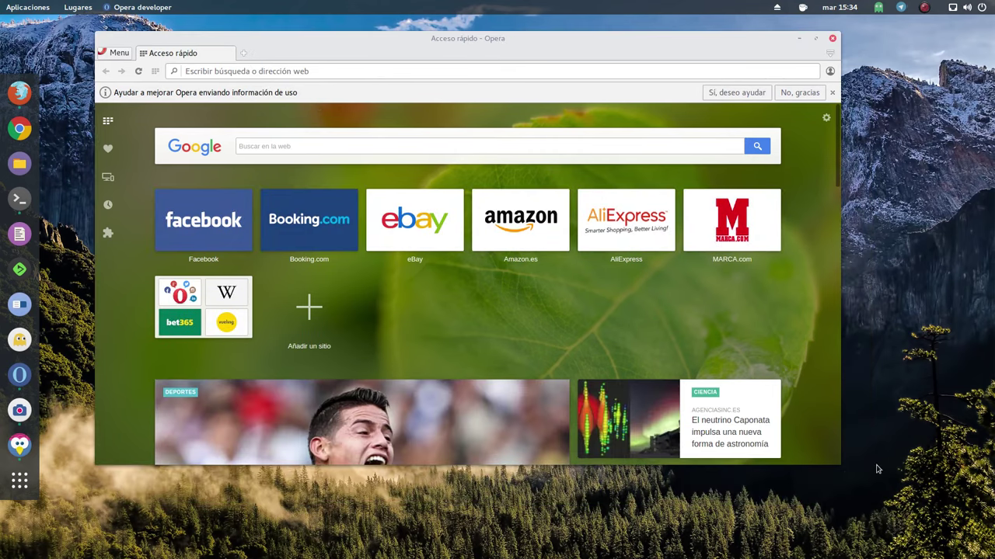
pyautogui.moveTo(841, 470); pyautogui.dragTo(931, 525)
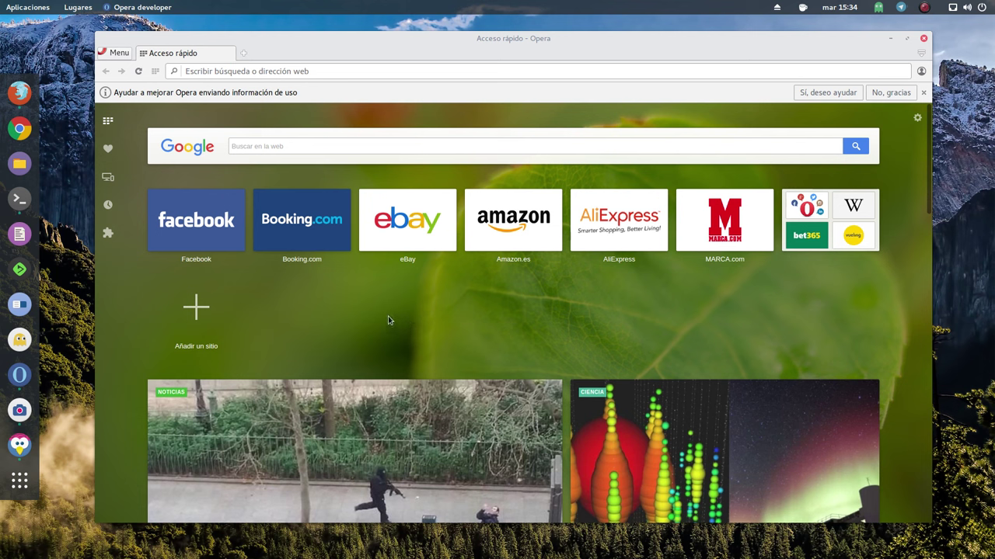
# Step: Open Opera's about page and highlight the version number and the system line
pyautogui.click(118, 54)
pyautogui.click(126, 307)
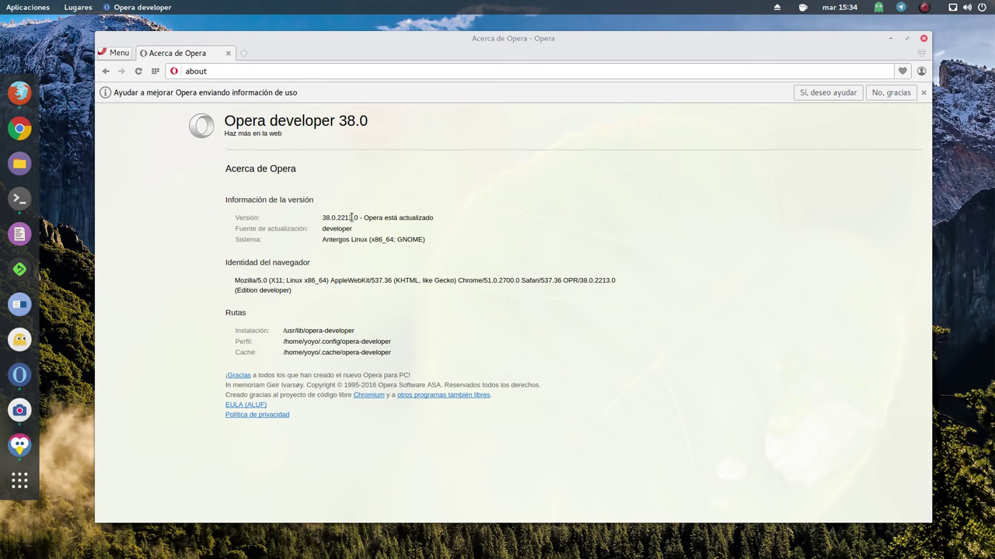
pyautogui.moveTo(358, 217); pyautogui.dragTo(322, 215)
pyautogui.moveTo(437, 242); pyautogui.dragTo(321, 238)
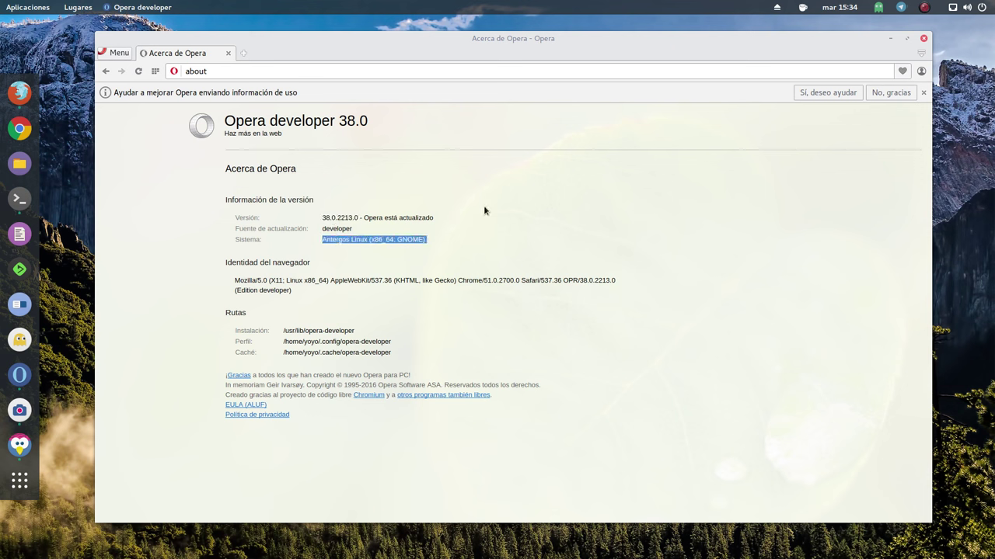
# Step: Open Opera's settings page, Configuración
pyautogui.click(120, 57)
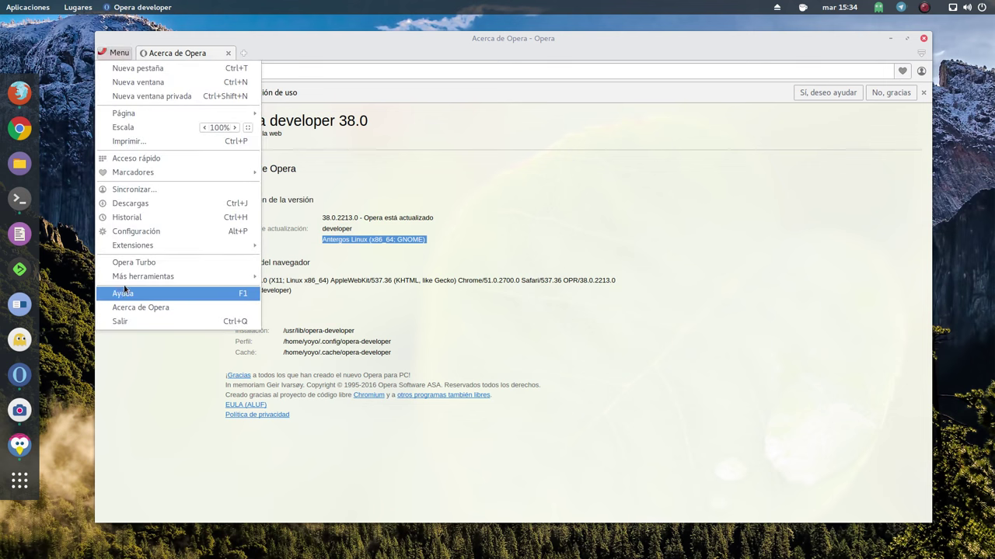
pyautogui.moveTo(131, 281)
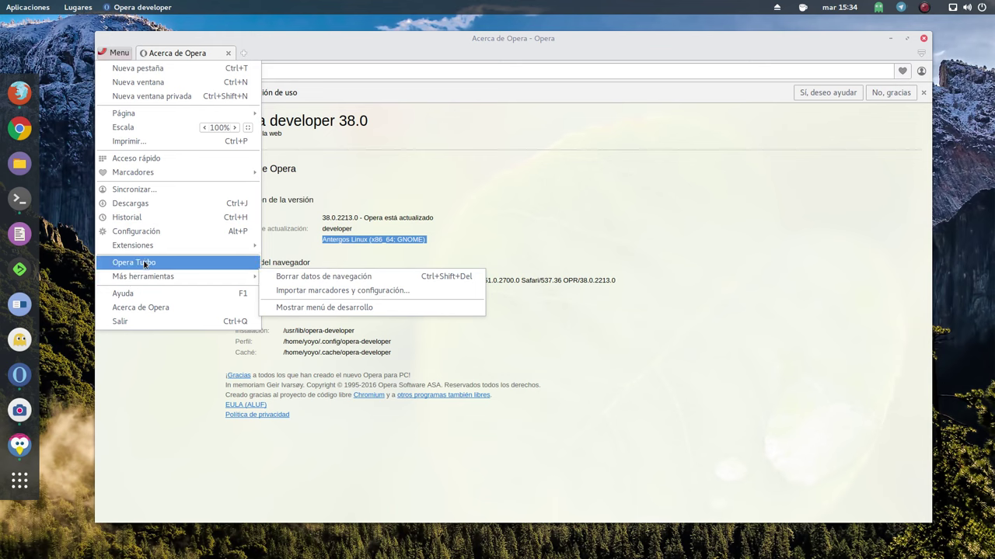
pyautogui.moveTo(142, 250)
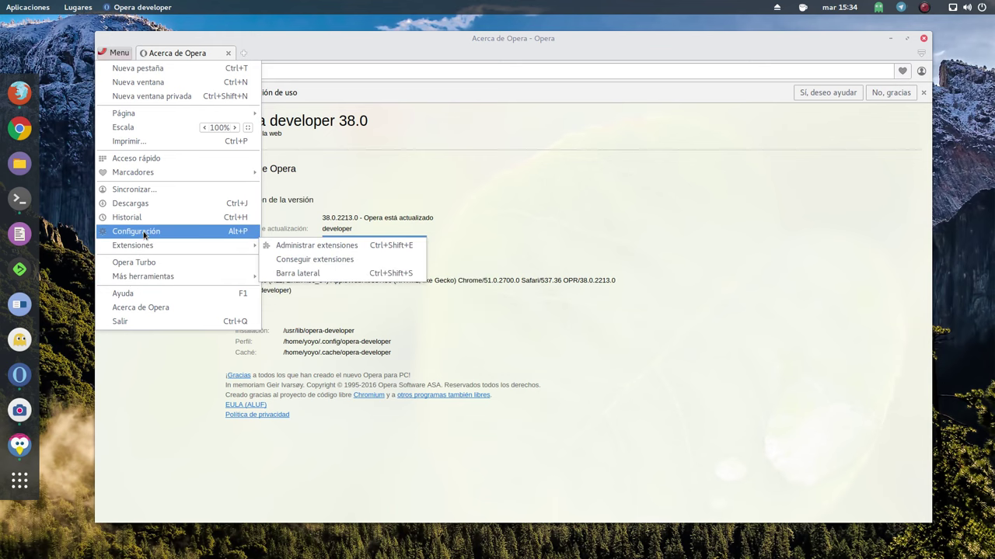
pyautogui.click(143, 232)
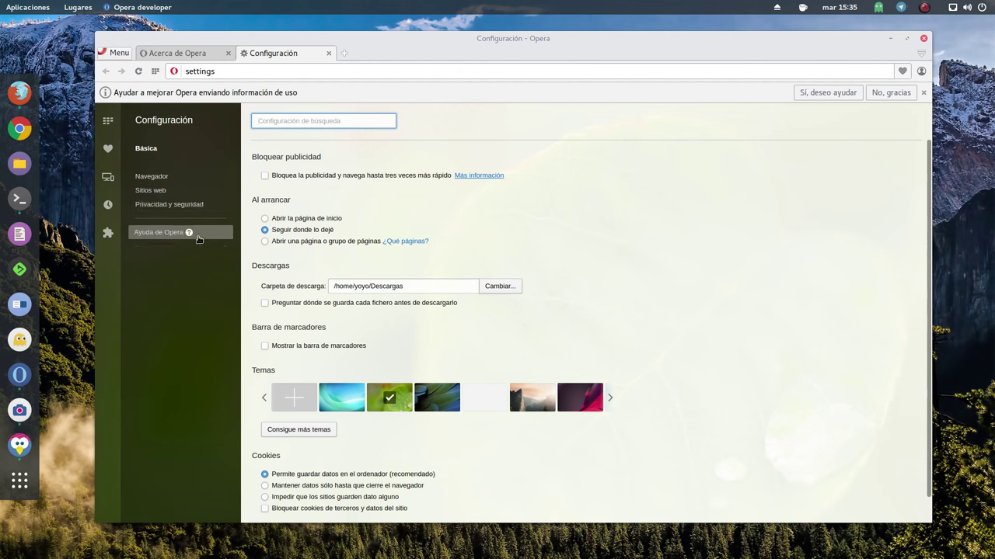
# Step: Open the privacy and security settings and turn on ad blocking
pyautogui.click(166, 207)
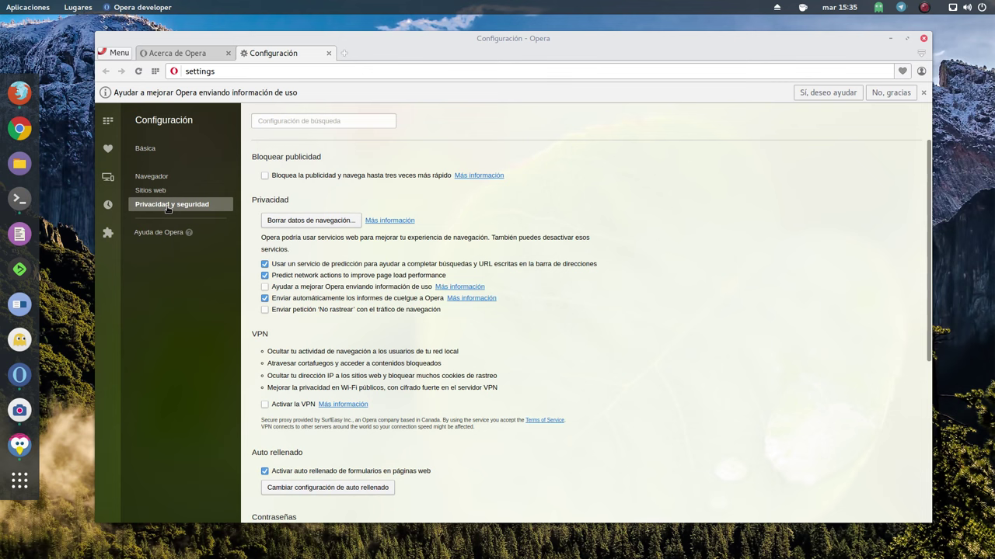
pyautogui.click(264, 176)
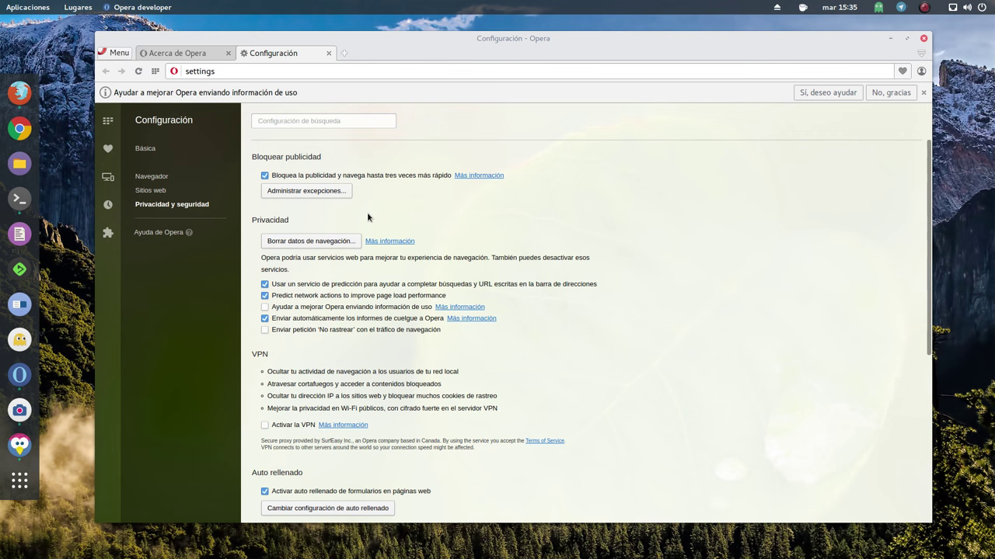
# Step: Turn off automatic crash reports to Opera and enable the 'No rastrear' request, accepting its notice
pyautogui.scroll(-2, 342, 257)
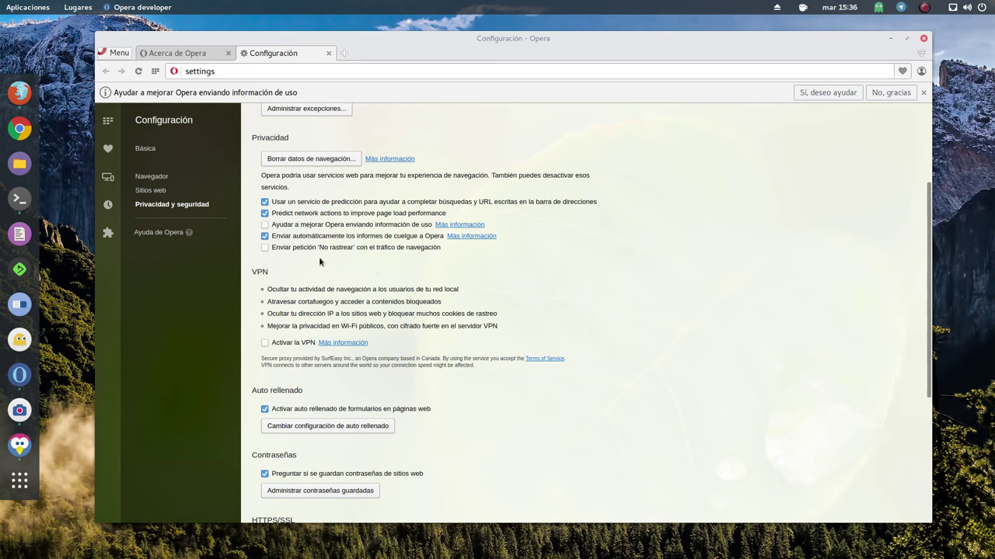
pyautogui.click(264, 235)
pyautogui.click(265, 248)
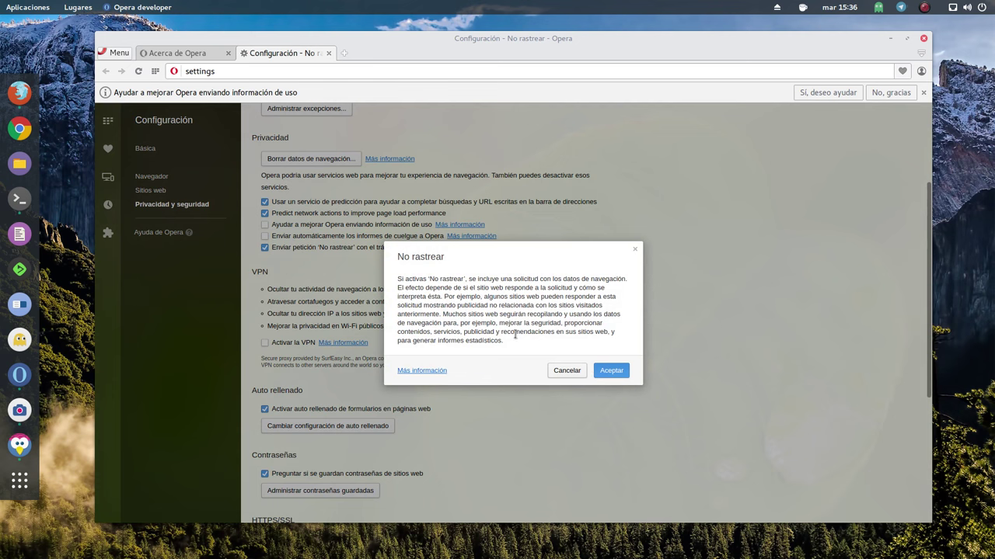
pyautogui.click(607, 371)
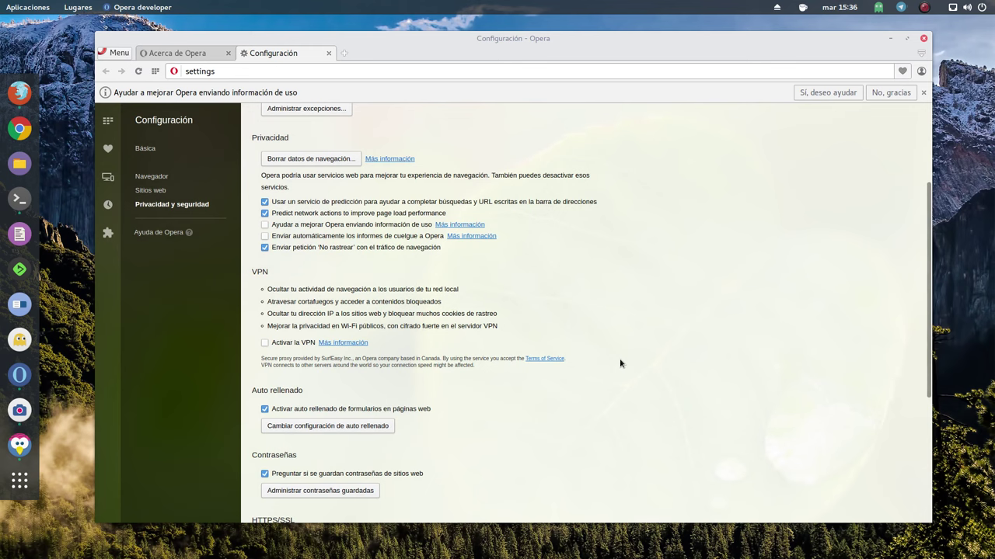
# Step: Enable the option Activar la VPN and close the settings page
pyautogui.scroll(-3, 536, 342)
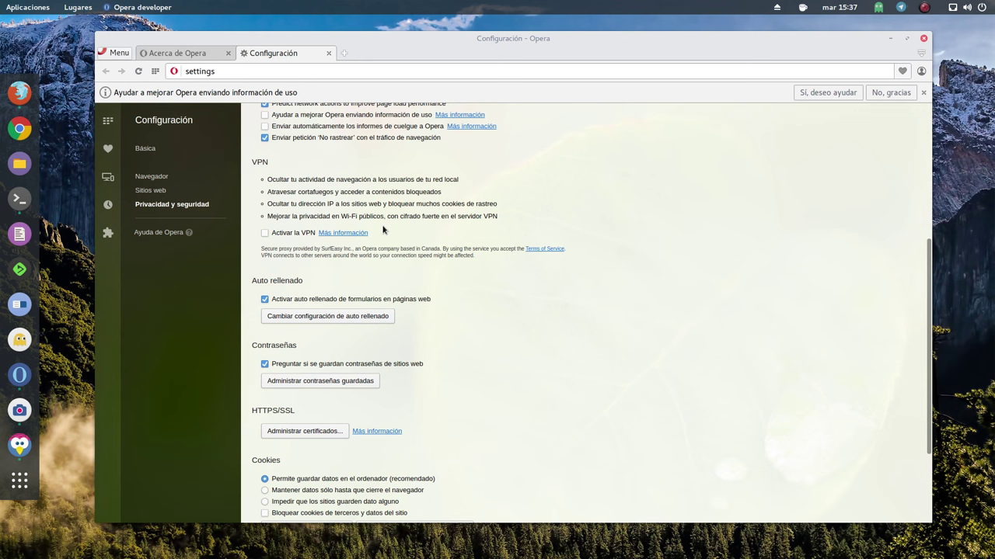
pyautogui.click(264, 233)
pyautogui.click(328, 53)
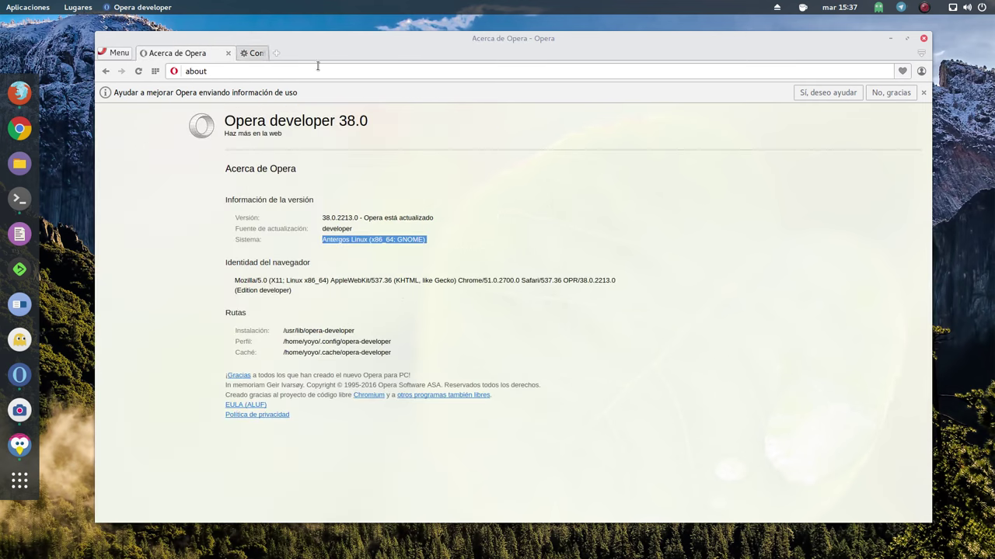
# Step: Close Opera and relaunch Opera developer by searching the desktop for "o"
pyautogui.click(924, 38)
pyautogui.moveTo(1, 1)
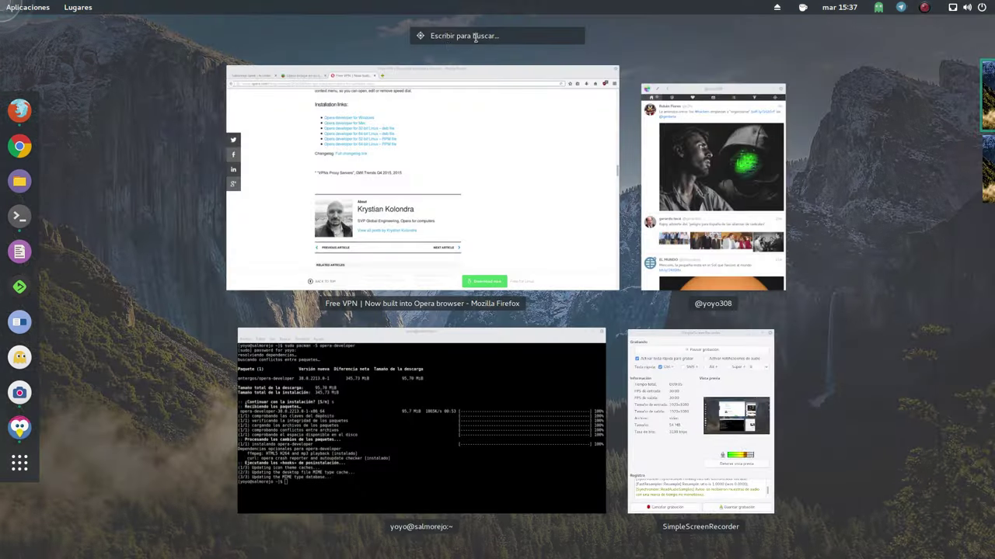
pyautogui.write('o')
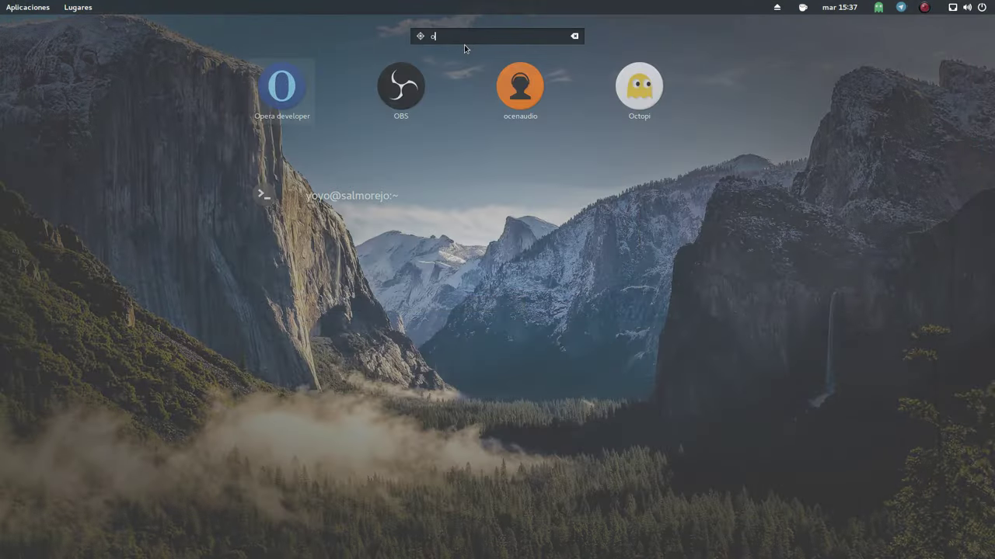
pyautogui.click(319, 78)
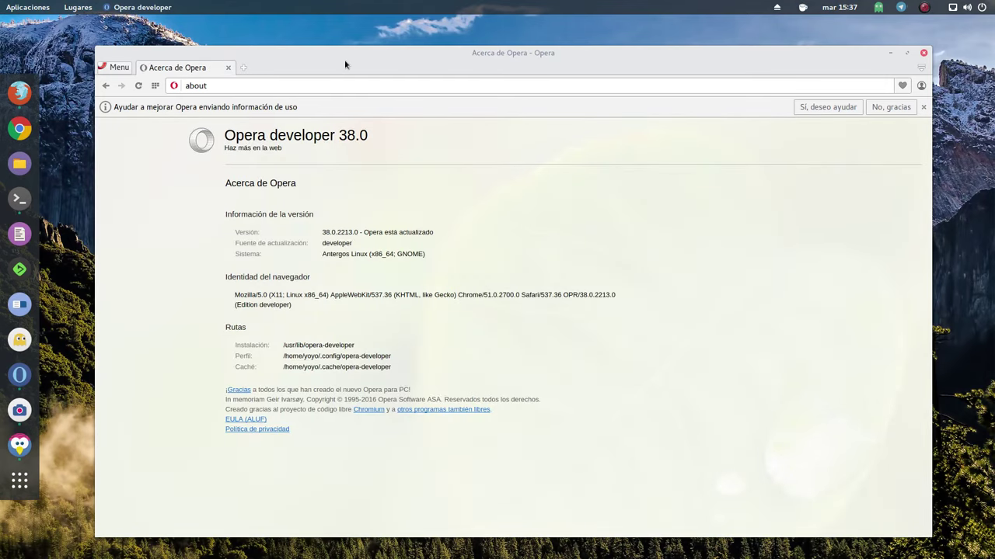
# Step: Reposition and slightly enlarge the Opera window, and decline the request to send usage information
pyautogui.moveTo(379, 56); pyautogui.dragTo(370, 41)
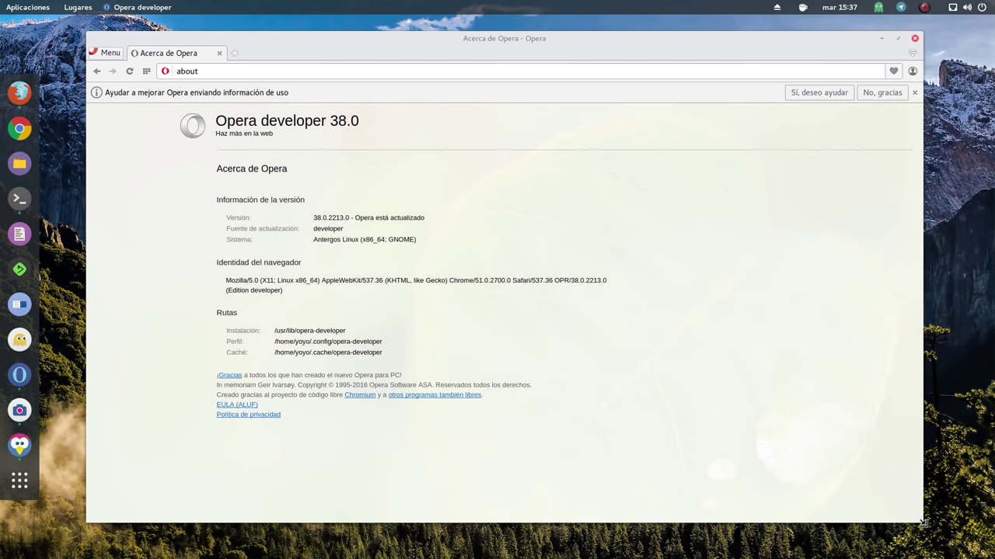
pyautogui.moveTo(924, 524); pyautogui.dragTo(945, 529)
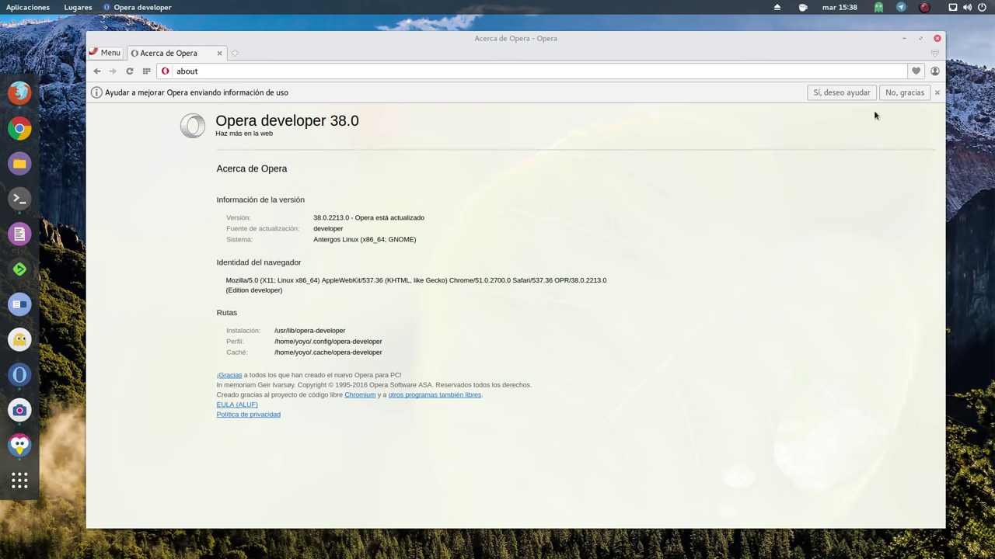
pyautogui.click(900, 94)
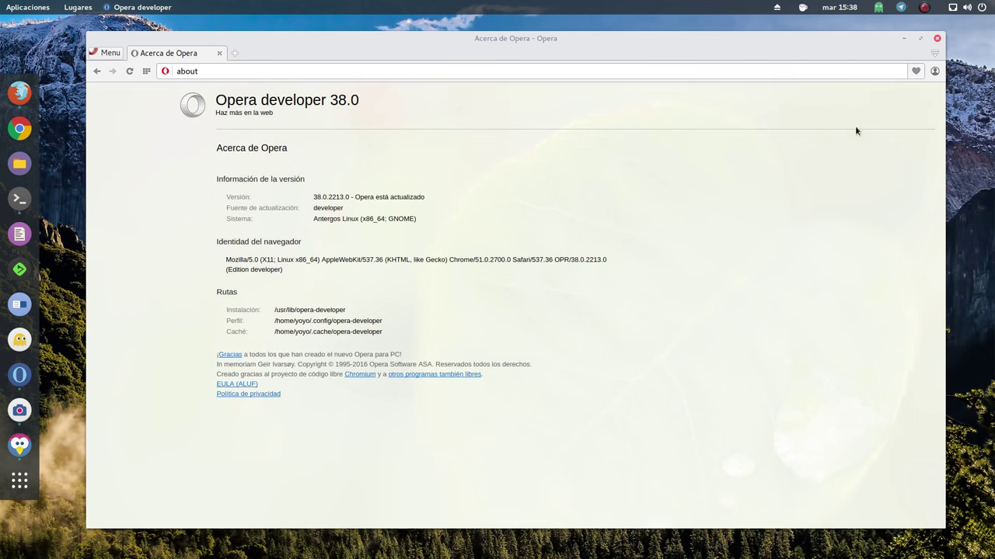
# Step: Try to open salmorejogeek.com, move the window while it loads, and stop the page load
pyautogui.click(184, 70)
pyautogui.write('salmorejo')
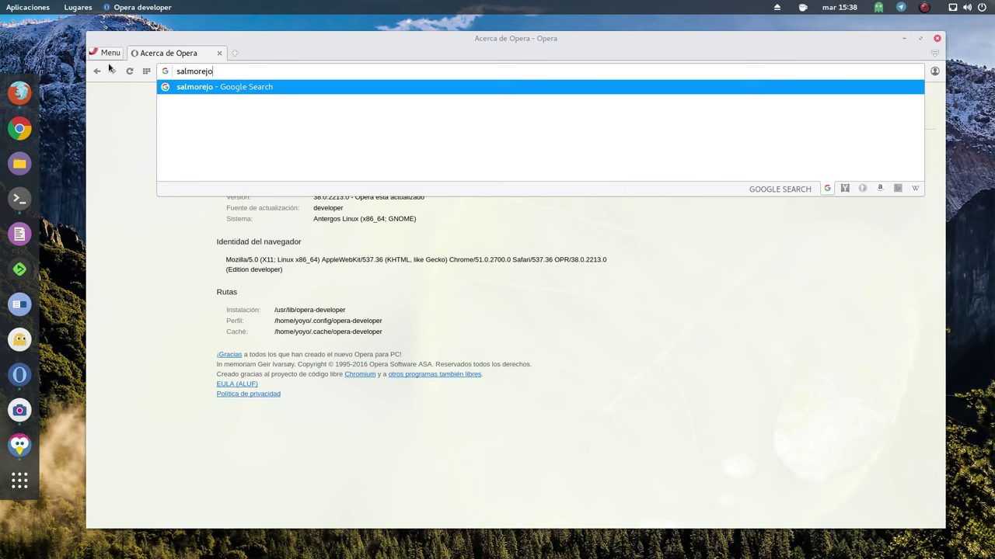
pyautogui.write('geek.com')
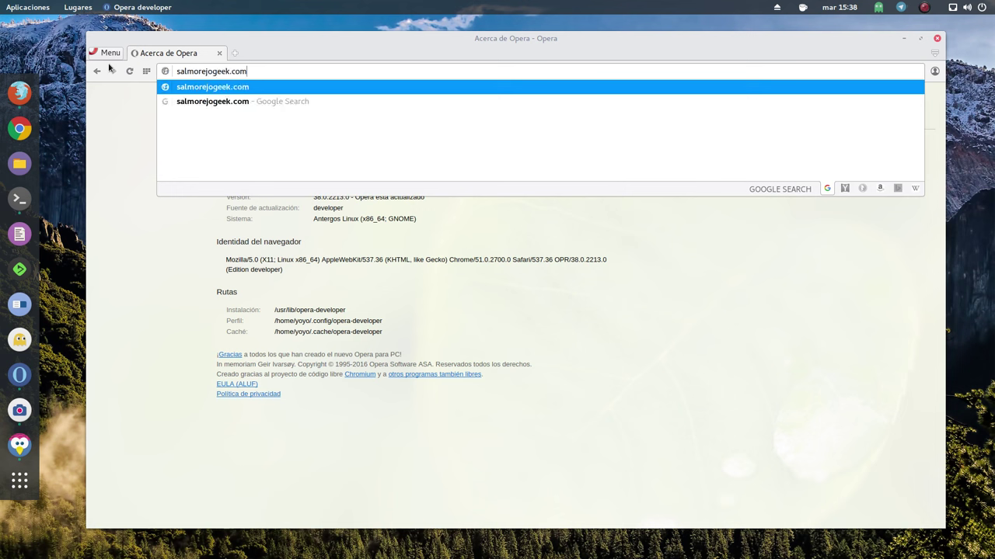
pyautogui.press('Return')
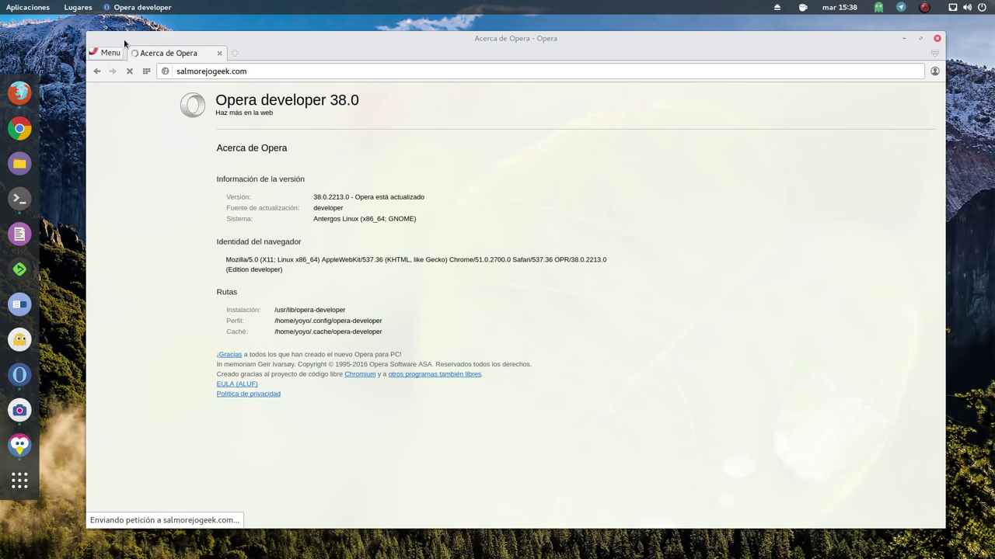
pyautogui.moveTo(265, 45); pyautogui.dragTo(251, 35)
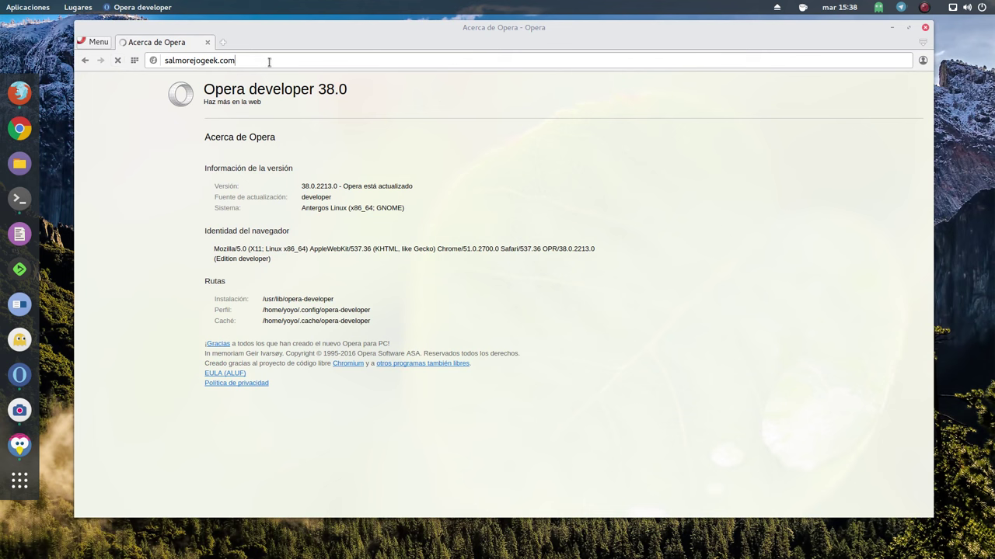
pyautogui.click(268, 62)
pyautogui.click(118, 61)
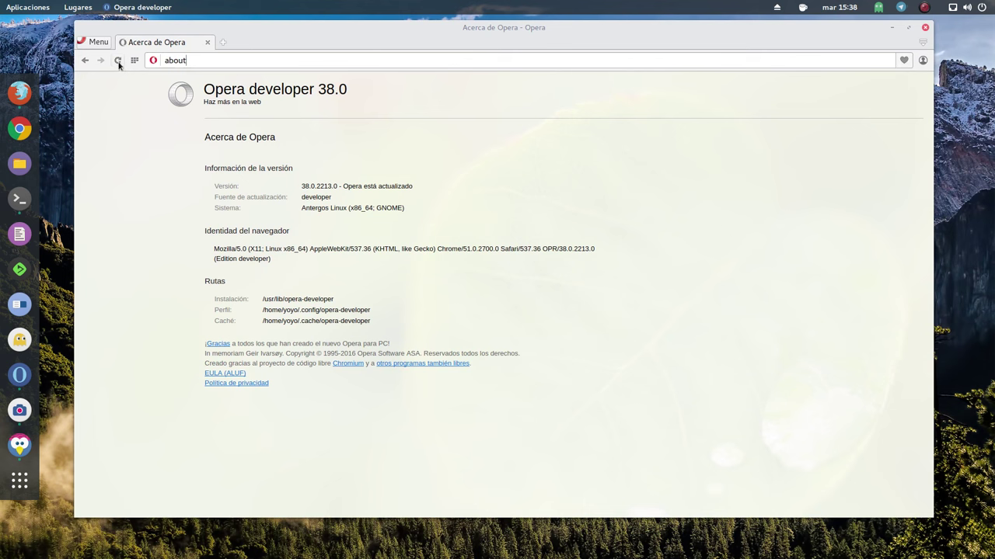
# Step: Request salmorejogeek.com again, re-entering the full address
pyautogui.click(199, 60)
pyautogui.write('salmorejo')
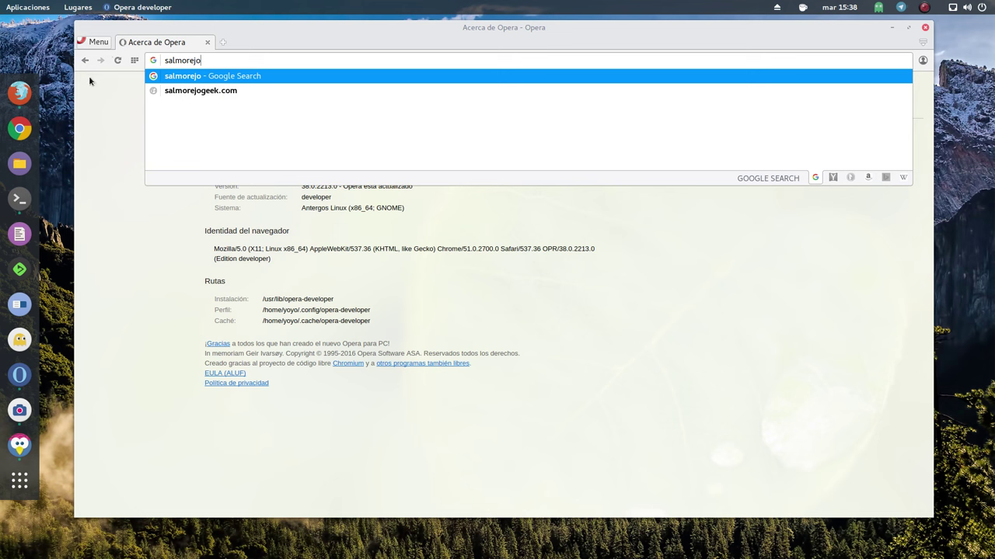
pyautogui.click(170, 91)
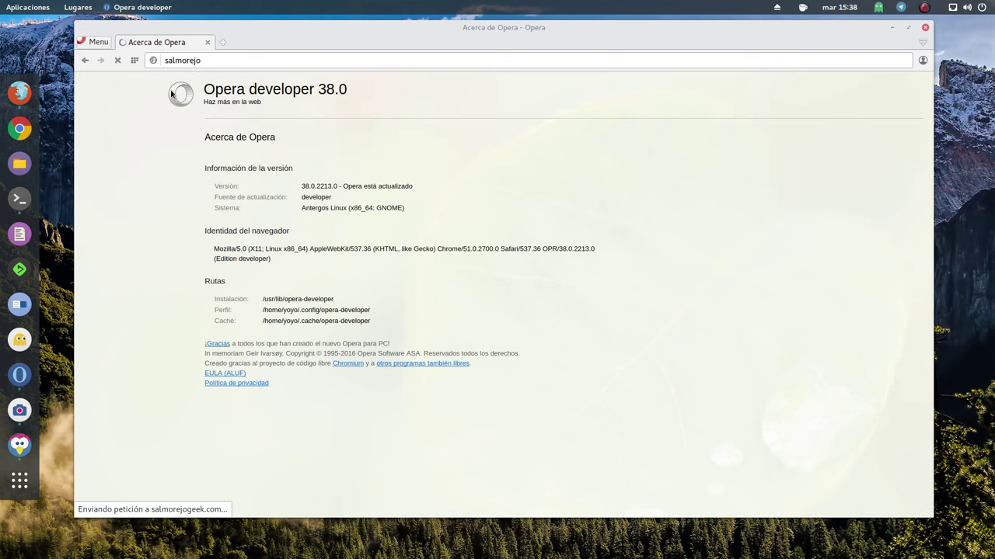
pyautogui.click(210, 61)
pyautogui.click(210, 61)
pyautogui.write('g')
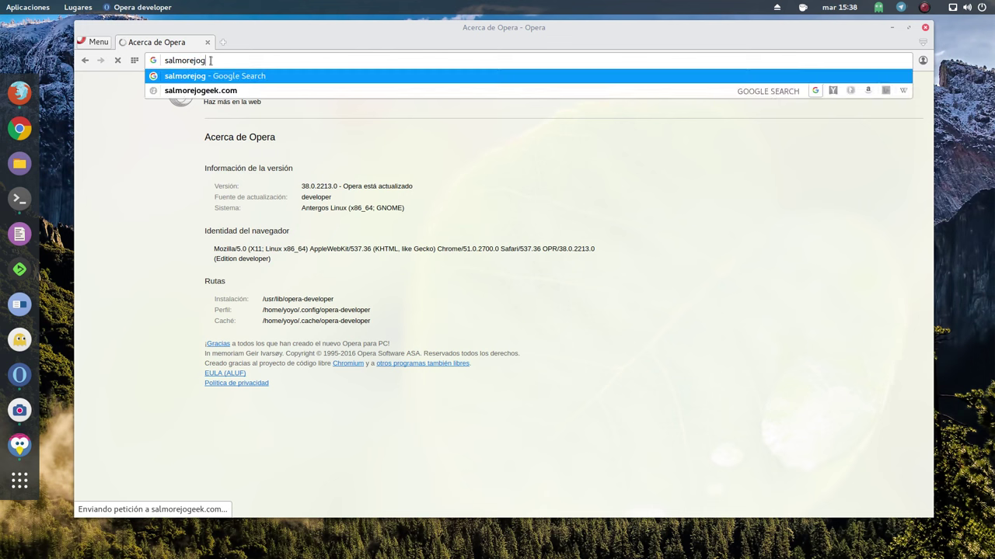
pyautogui.write('eek.com')
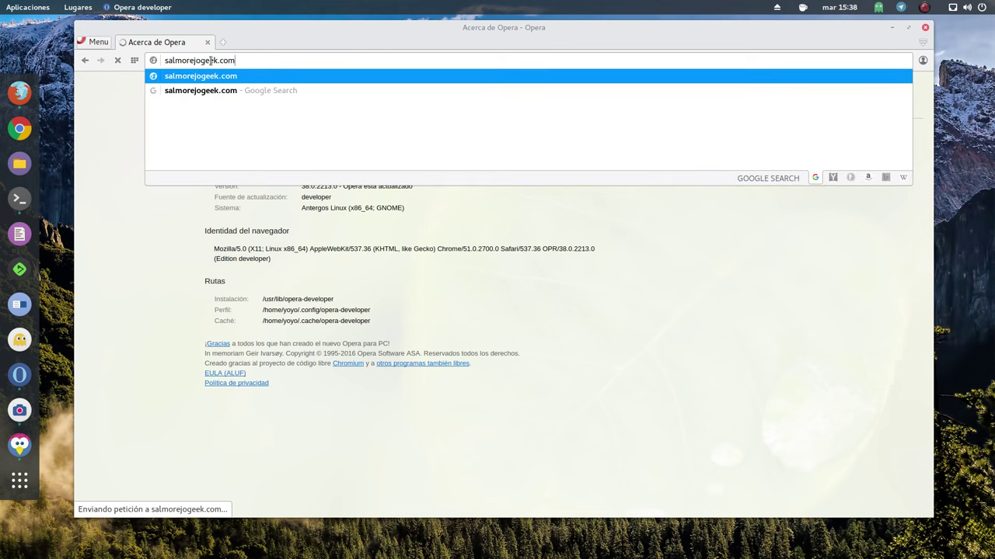
pyautogui.press('Return')
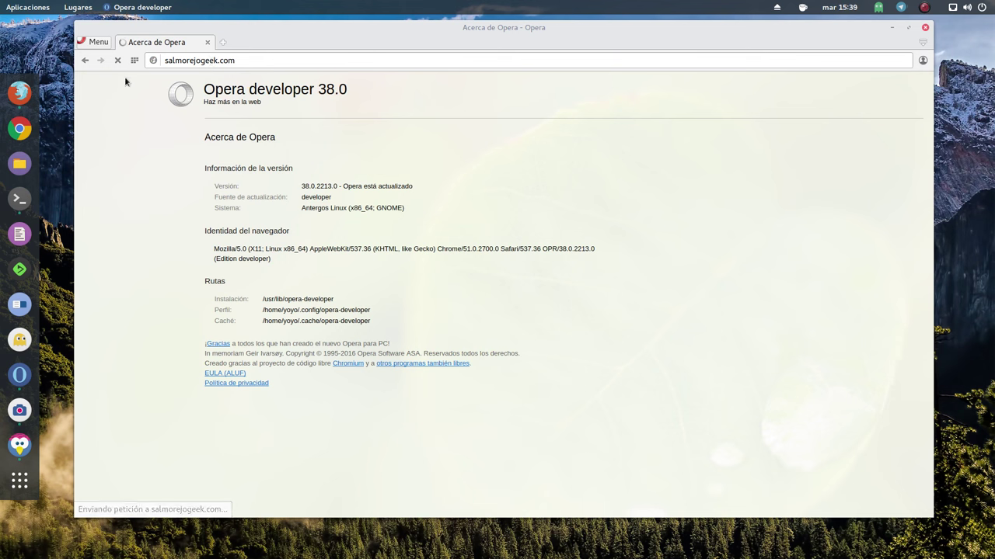
# Step: Check the VPN option in Opera's privacy and security settings
pyautogui.click(97, 41)
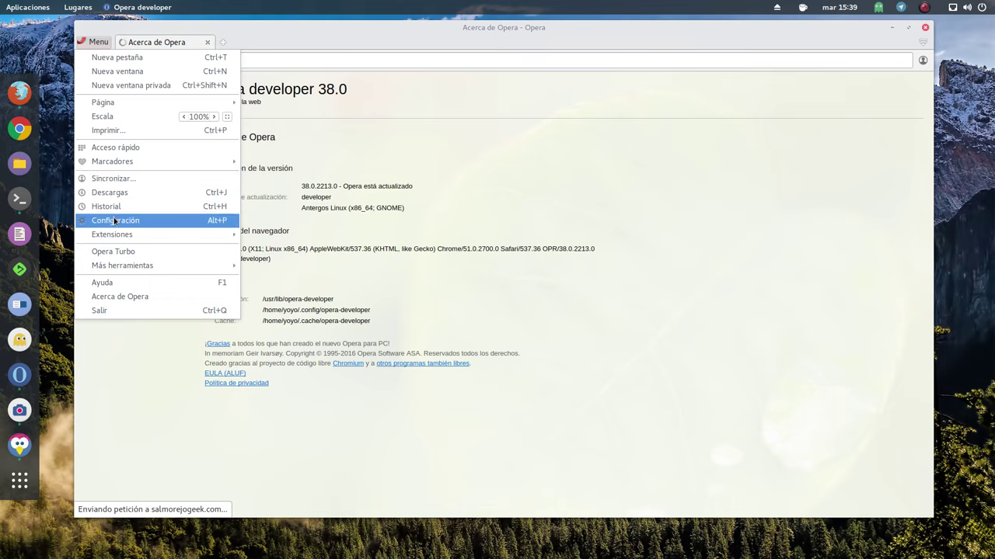
pyautogui.click(113, 219)
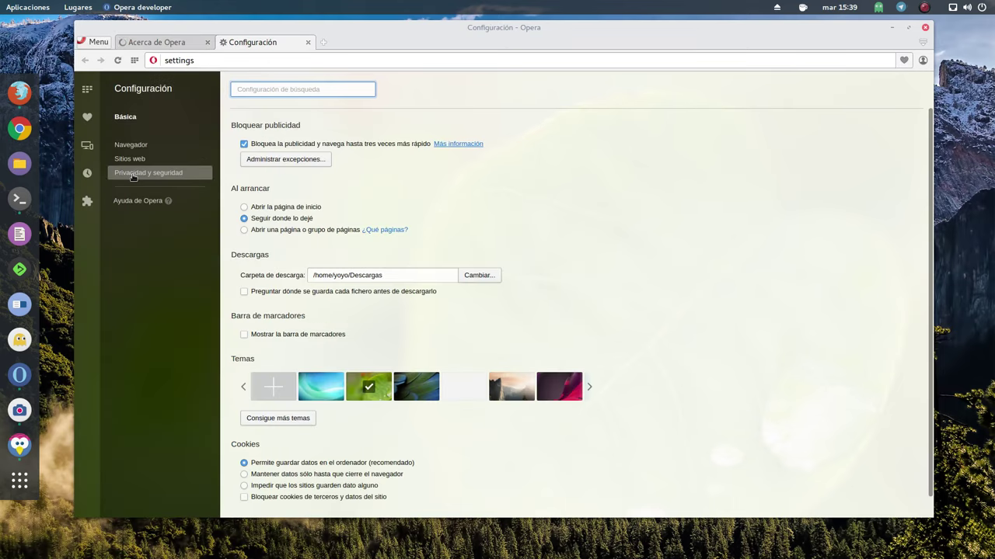
pyautogui.click(150, 173)
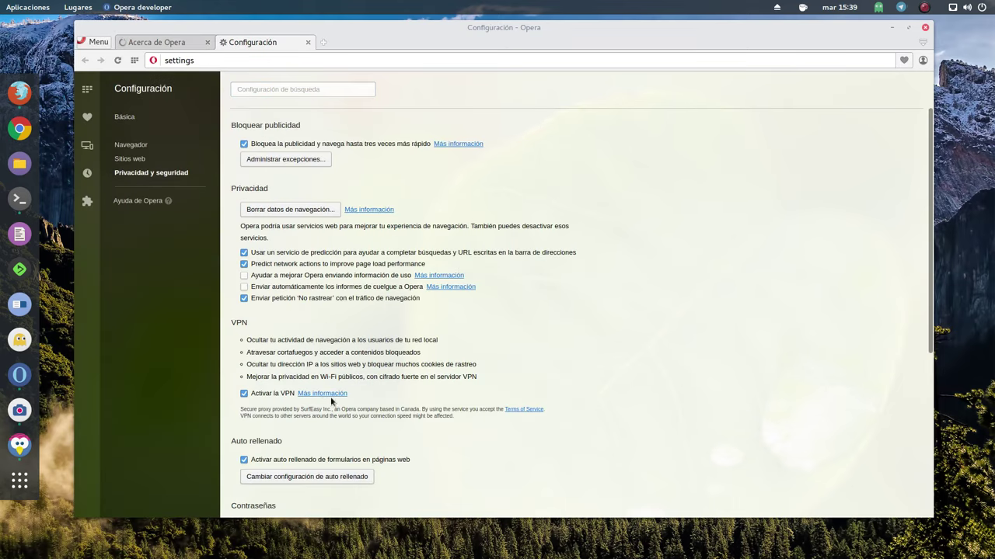
# Step: Return to the salmorejogeek.com page, close the settings page, and shift the window slightly
pyautogui.click(166, 42)
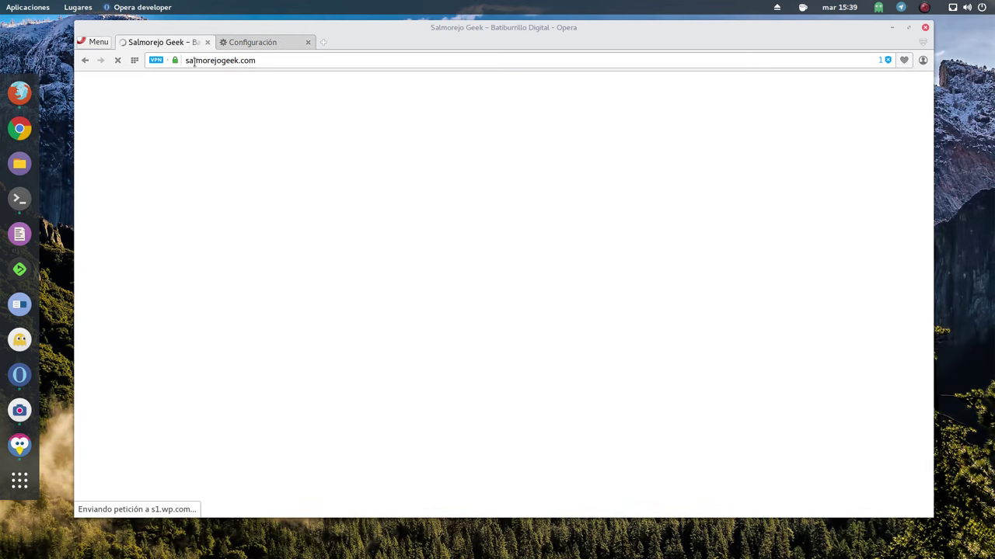
pyautogui.click(268, 42)
pyautogui.click(308, 42)
pyautogui.moveTo(359, 33)
pyautogui.mouseDown()
pyautogui.moveTo(381, 38)
pyautogui.moveTo(354, 31)
pyautogui.mouseUp()
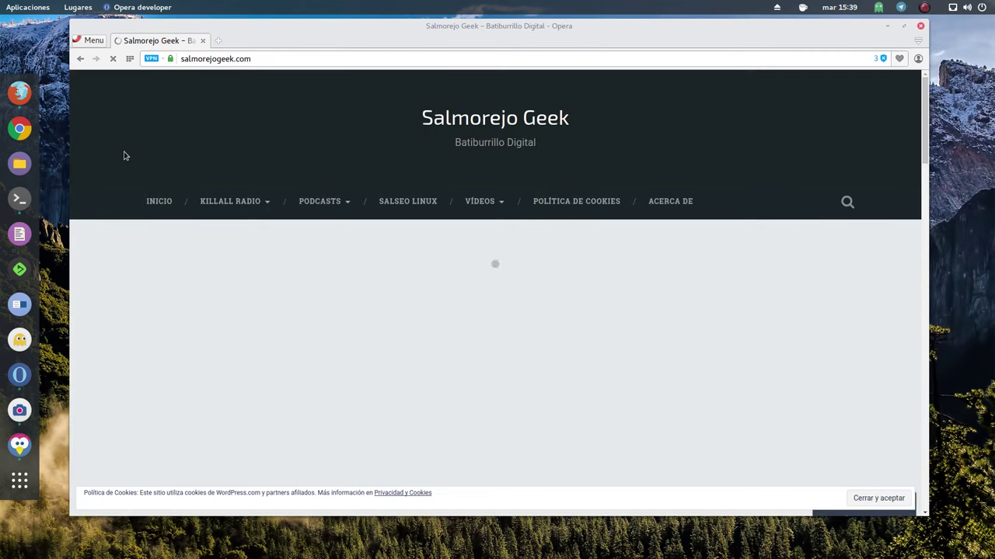
# Step: Open the VPN details for the page and switch the VPN off and back on
pyautogui.click(151, 61)
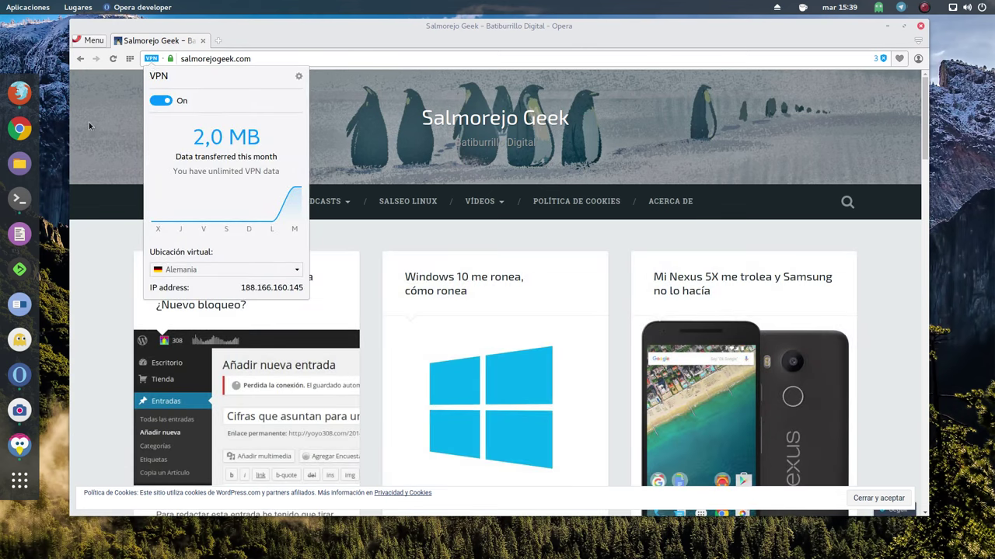
pyautogui.click(152, 103)
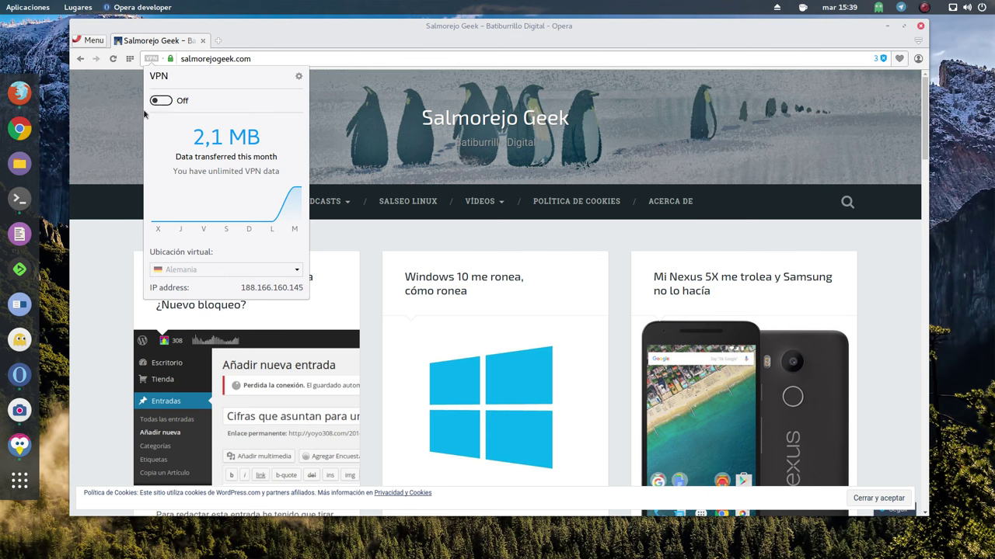
pyautogui.click(161, 102)
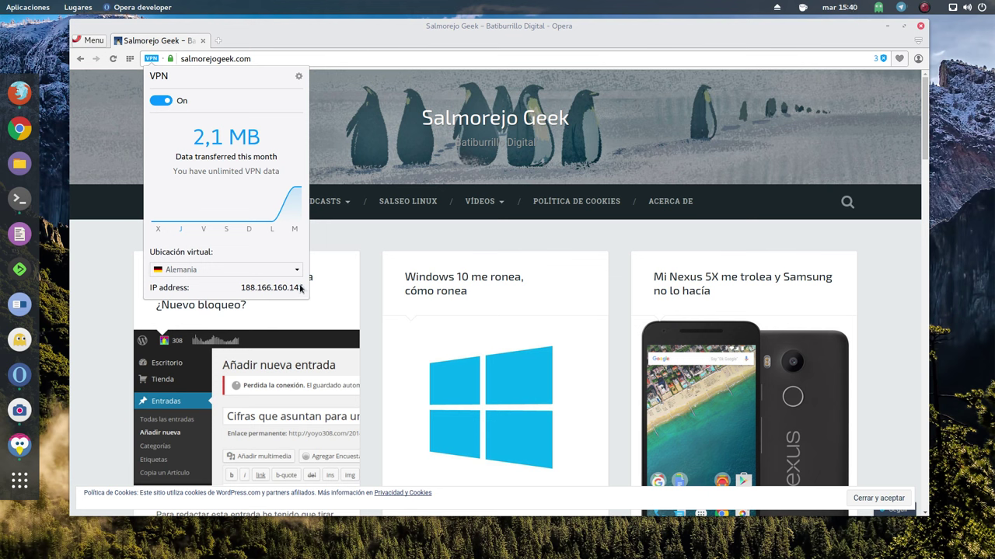
# Step: Look at the countries offered as virtual location, and dismiss the VPN details without choosing one
pyautogui.click(213, 272)
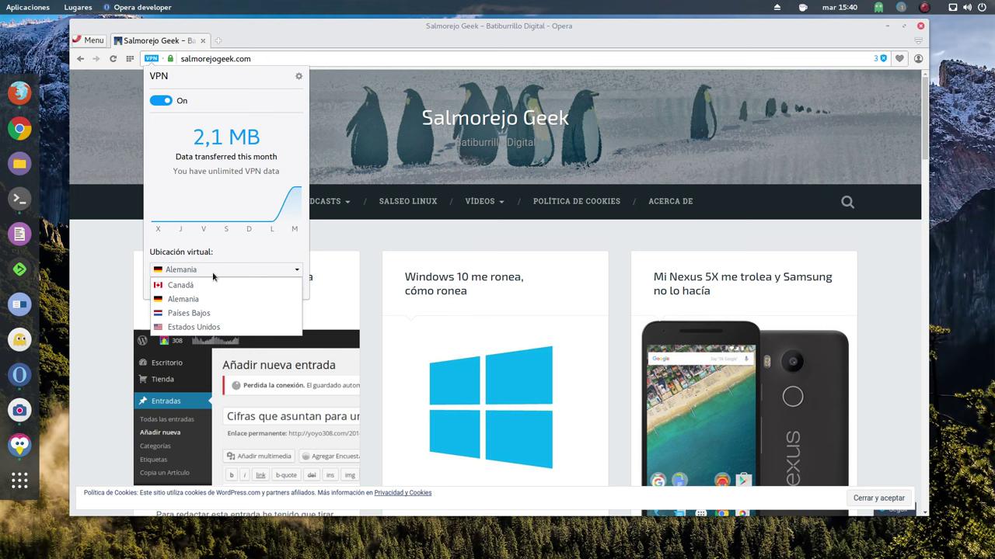
pyautogui.click(113, 155)
pyautogui.click(115, 98)
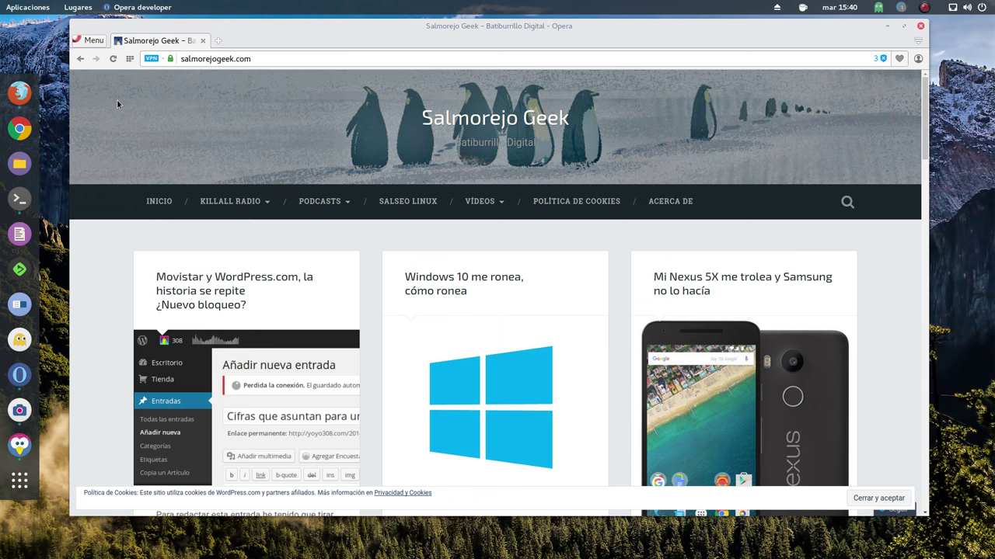
# Step: Reload salmorejogeek.com and reopen the VPN details to check the IP address
pyautogui.click(152, 59)
pyautogui.click(112, 59)
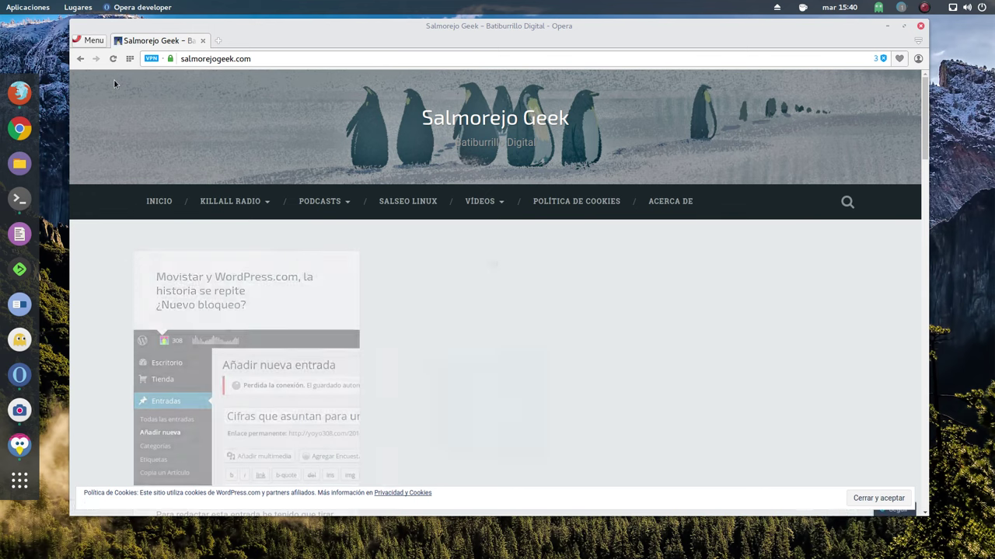
pyautogui.click(151, 58)
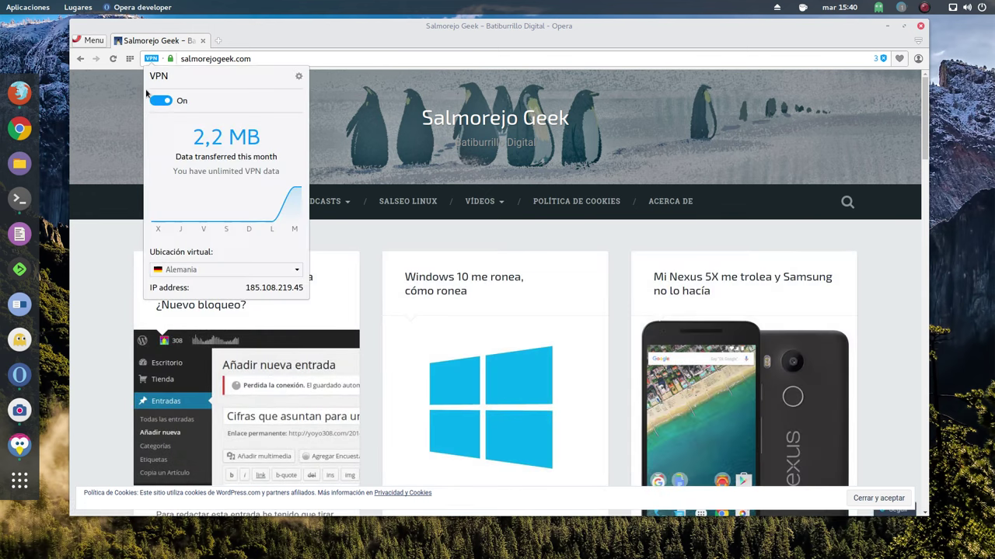
# Step: Look through the available virtual location countries and dismiss the VPN details without changing the country
pyautogui.click(224, 271)
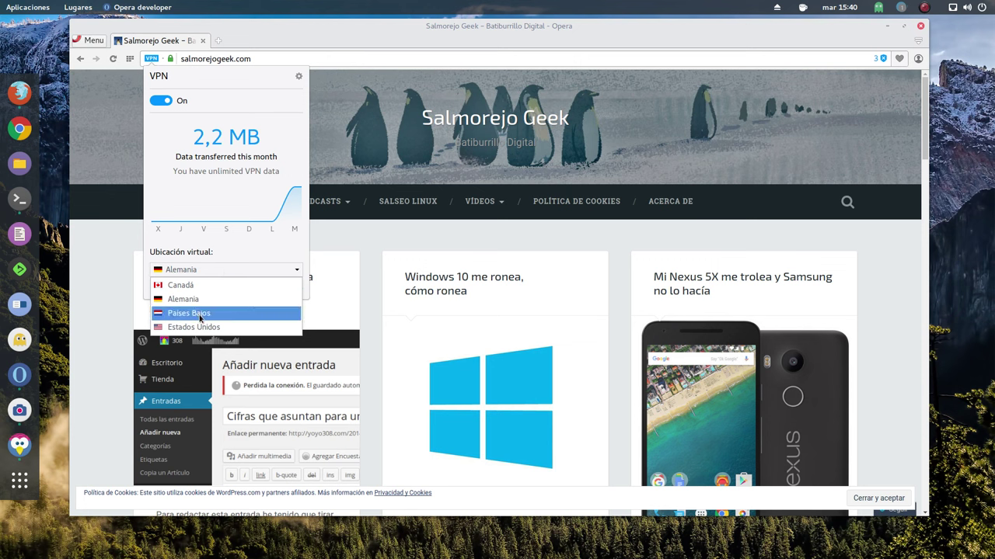
pyautogui.click(162, 137)
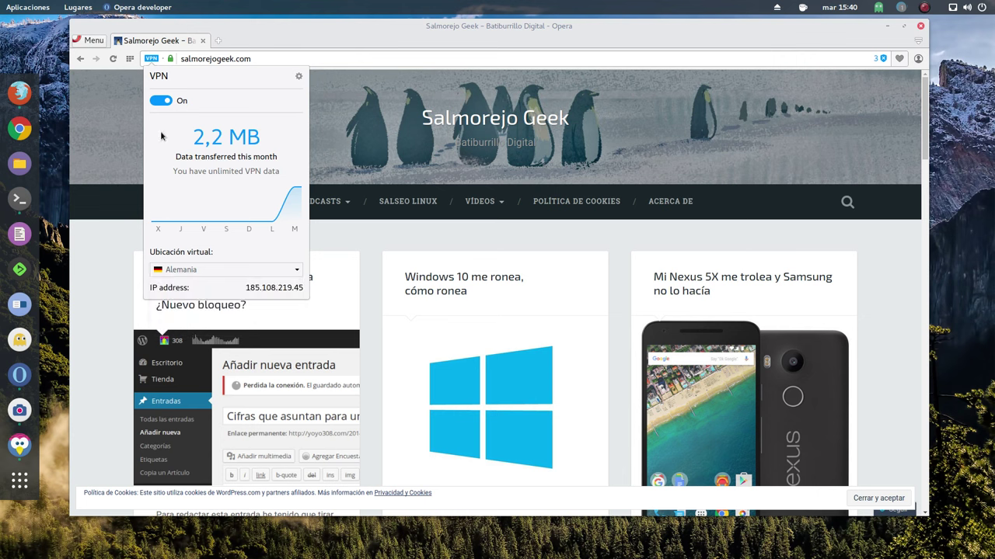
pyautogui.click(280, 56)
# Step: Load the site's WordPress login page by appending /wp-login.php to the salmorejogeek.com address
pyautogui.click(266, 58)
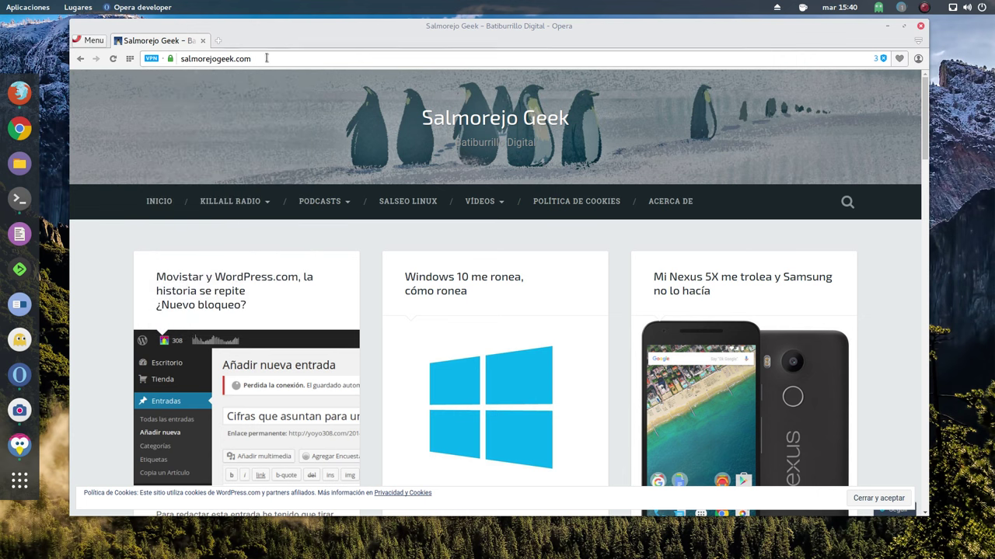
pyautogui.write('/wp')
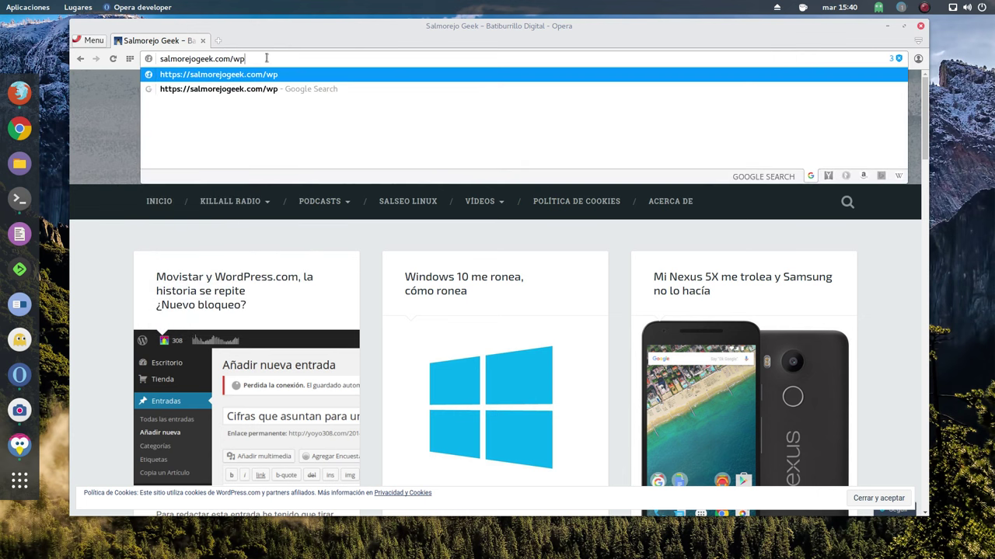
pyautogui.write('-login')
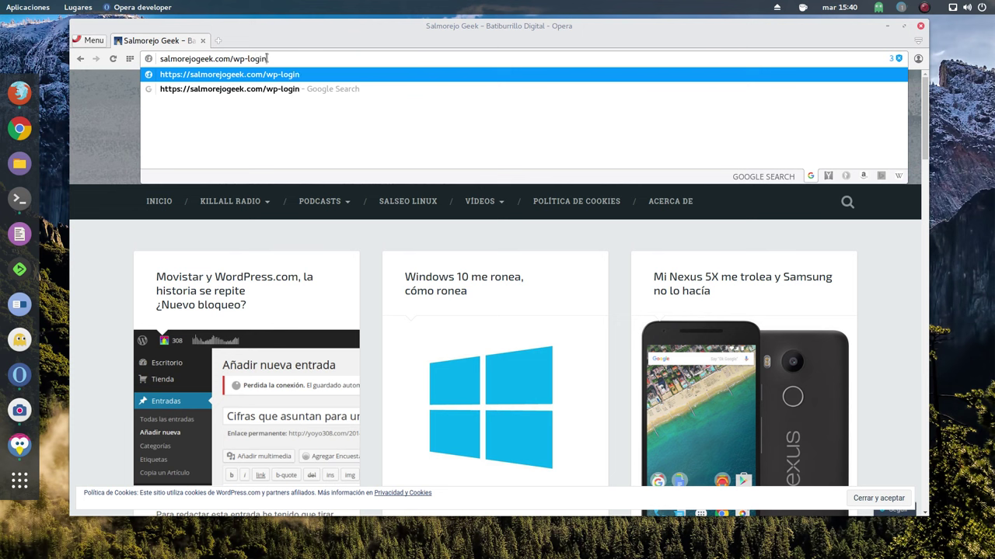
pyautogui.write('.php')
pyautogui.press('Return')
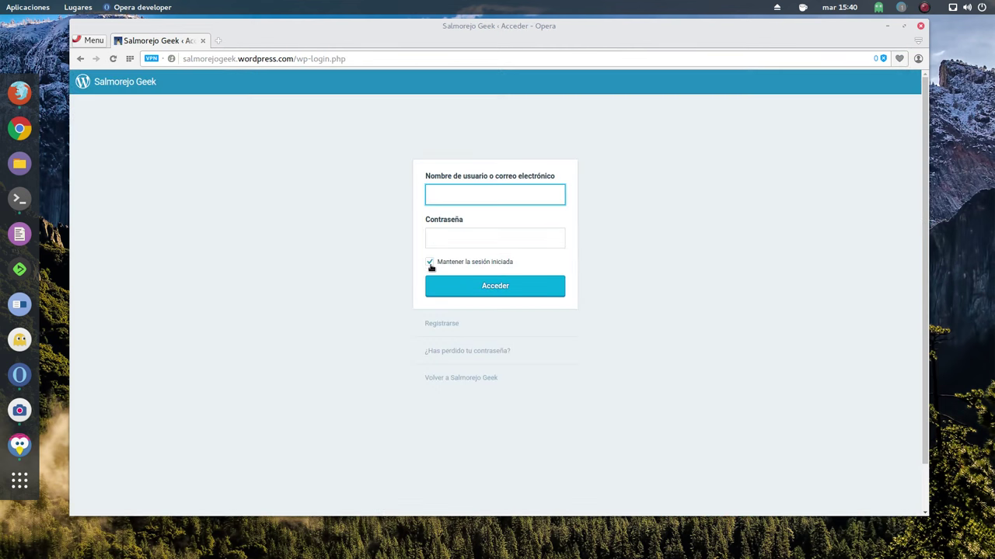
# Step: Log in to WordPress with the account's username and password, with the stay-signed-in option off, and decline saving the password
pyautogui.click(435, 256)
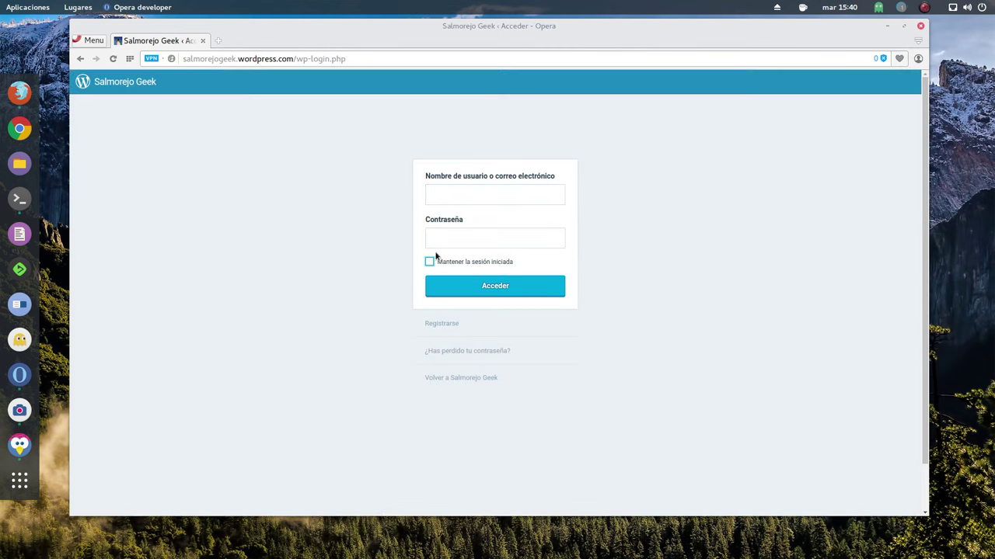
pyautogui.click(446, 195)
pyautogui.write('308blog')
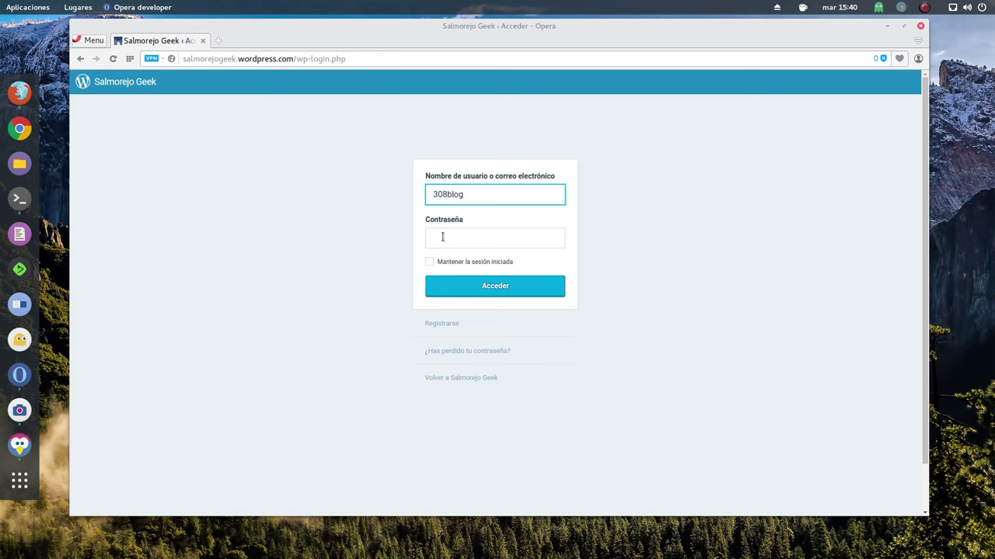
pyautogui.click(444, 229)
pyautogui.write('*')
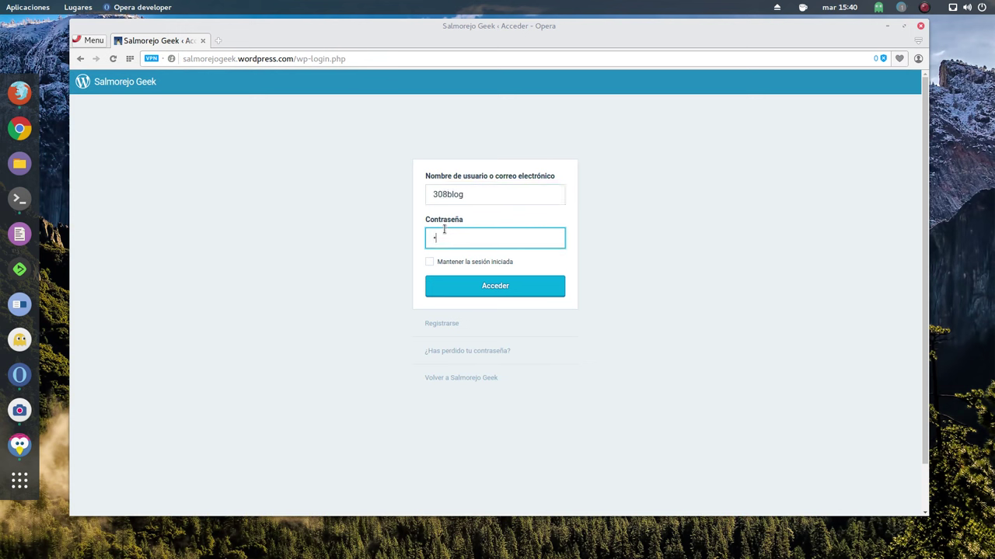
pyautogui.write('**********')
pyautogui.press('Return')
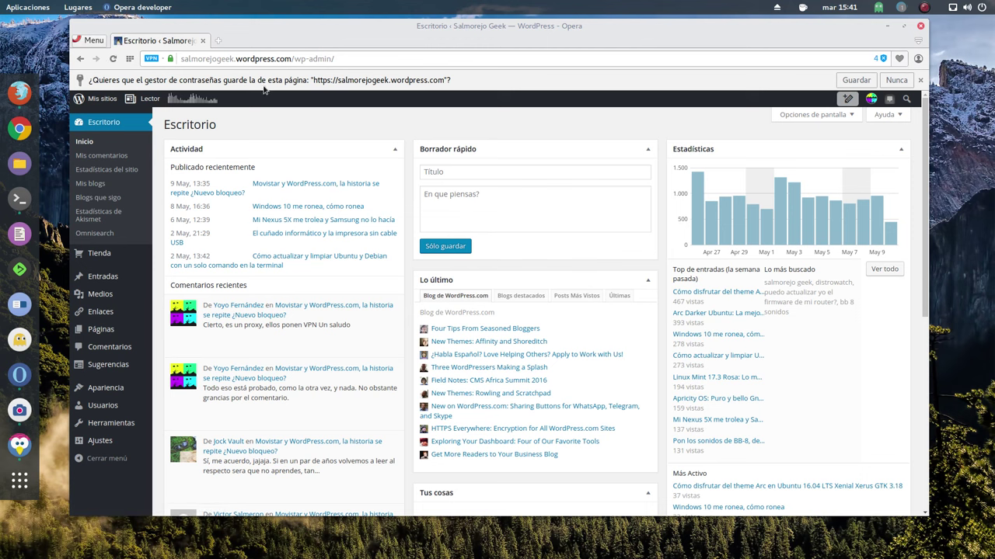
pyautogui.click(895, 80)
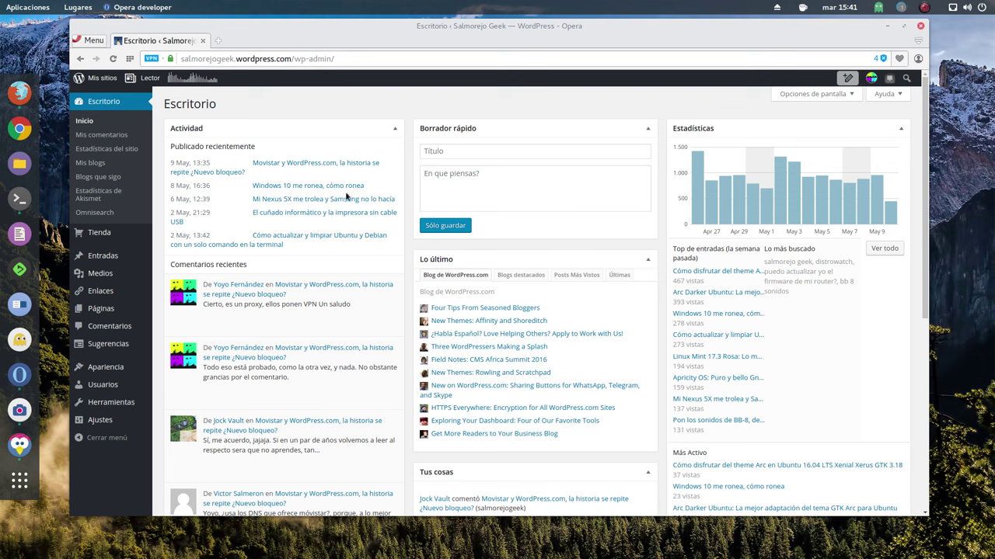
# Step: View the Salmorejo Geek site from the dashboard in an enlarged browser window and accept its cookie notice
pyautogui.moveTo(88, 77)
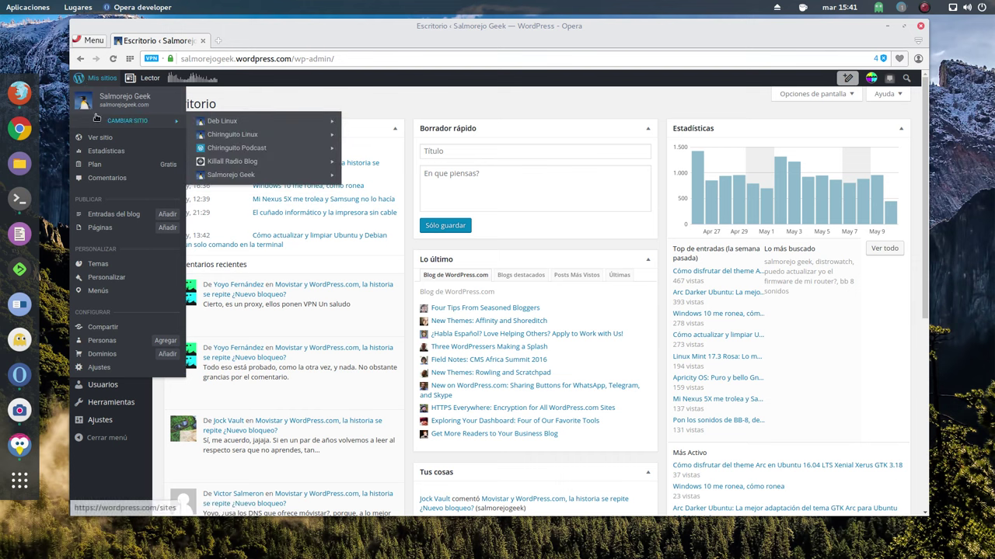
pyautogui.click(100, 138)
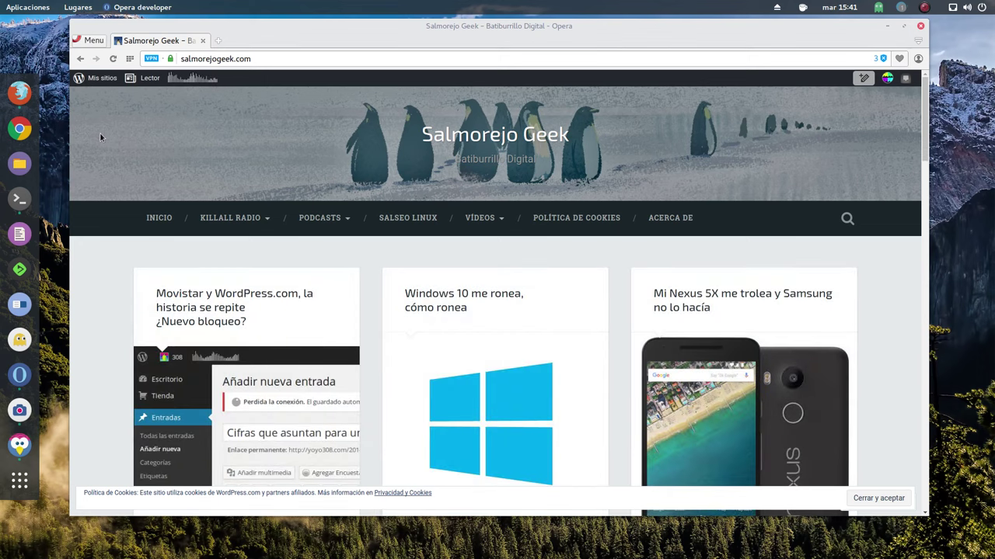
pyautogui.moveTo(925, 515); pyautogui.dragTo(969, 542)
pyautogui.click(931, 528)
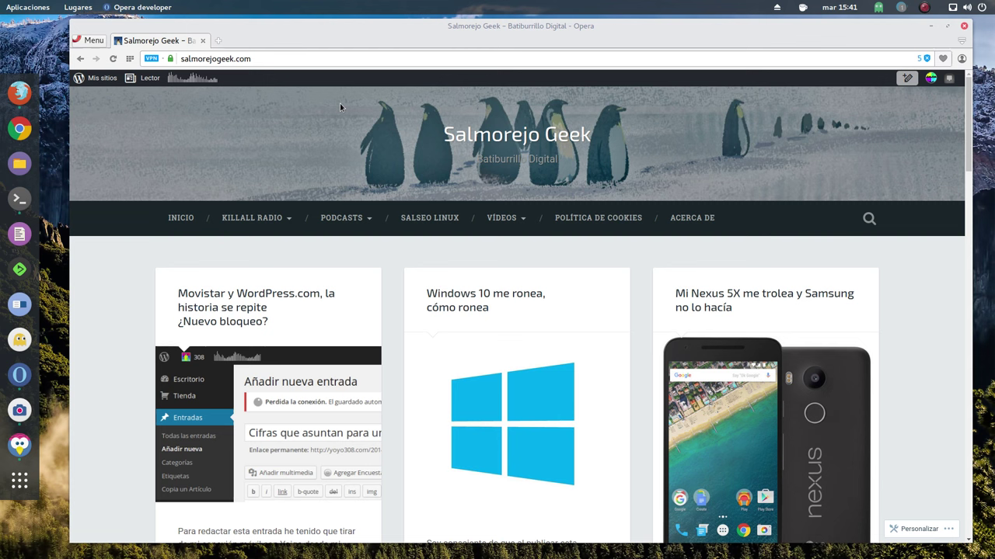
# Step: Examine the ad-blocking details for salmorejogeek.com and dismiss them
pyautogui.click(926, 59)
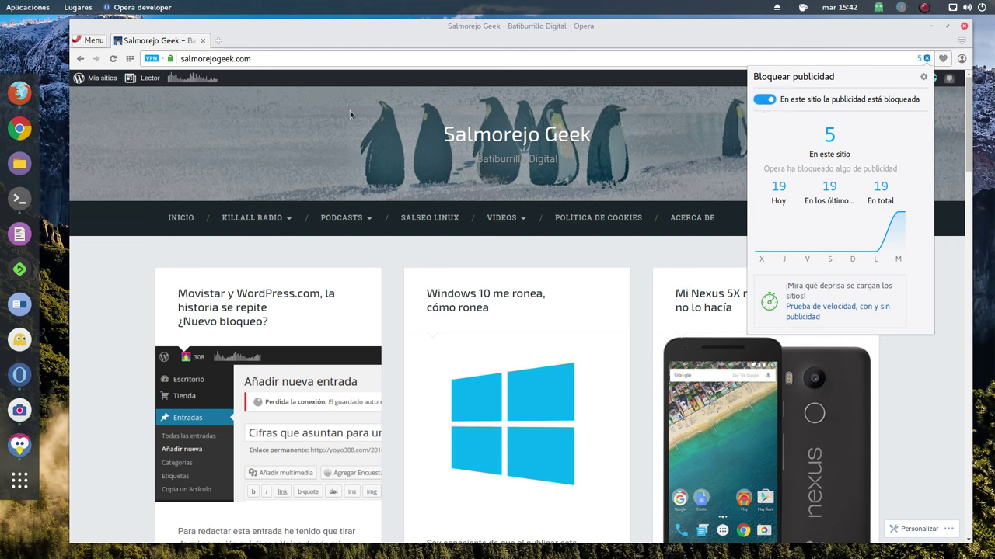
pyautogui.click(227, 133)
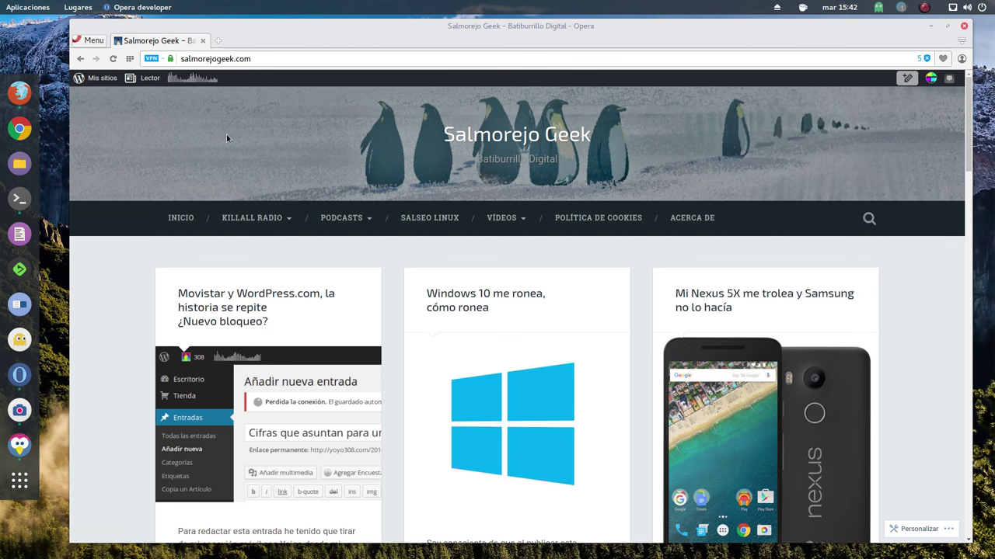
# Step: Open the browser settings in a new tab and examine the VPN section of the privacy and security settings
pyautogui.click(217, 41)
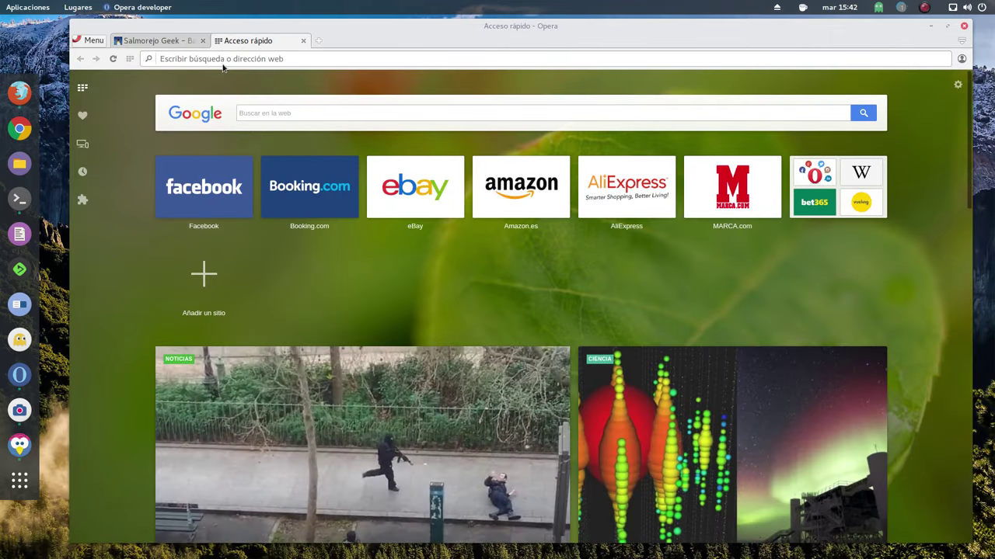
pyautogui.click(91, 42)
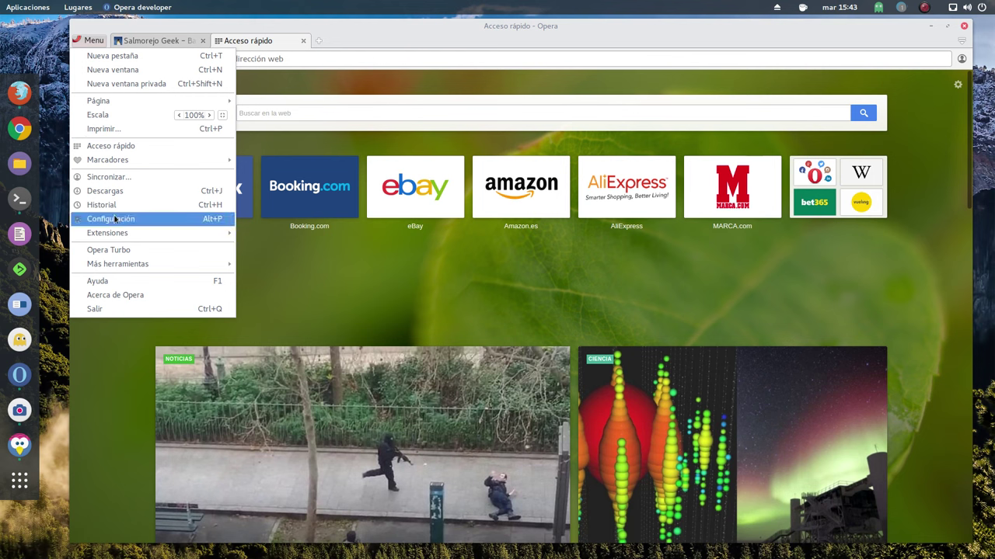
pyautogui.moveTo(113, 234)
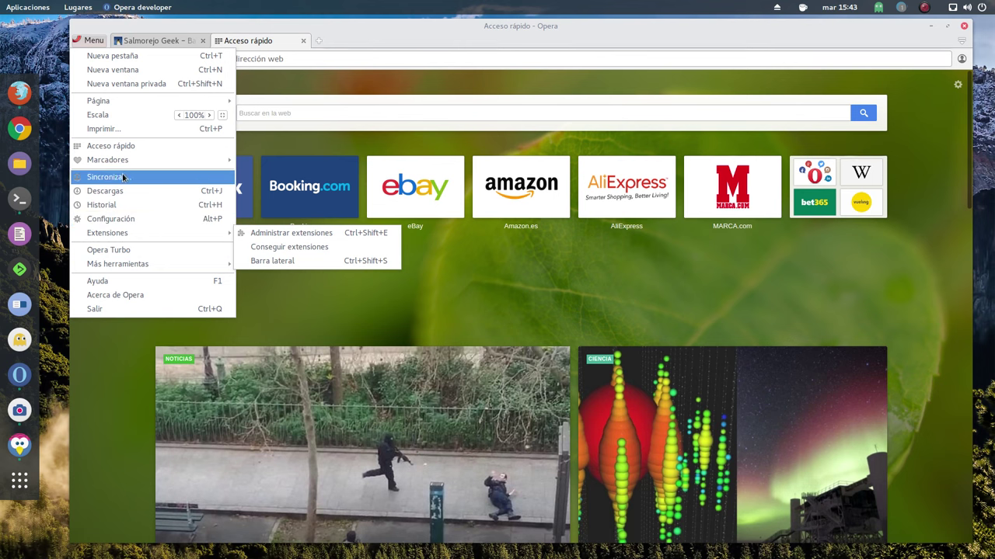
pyautogui.click(130, 221)
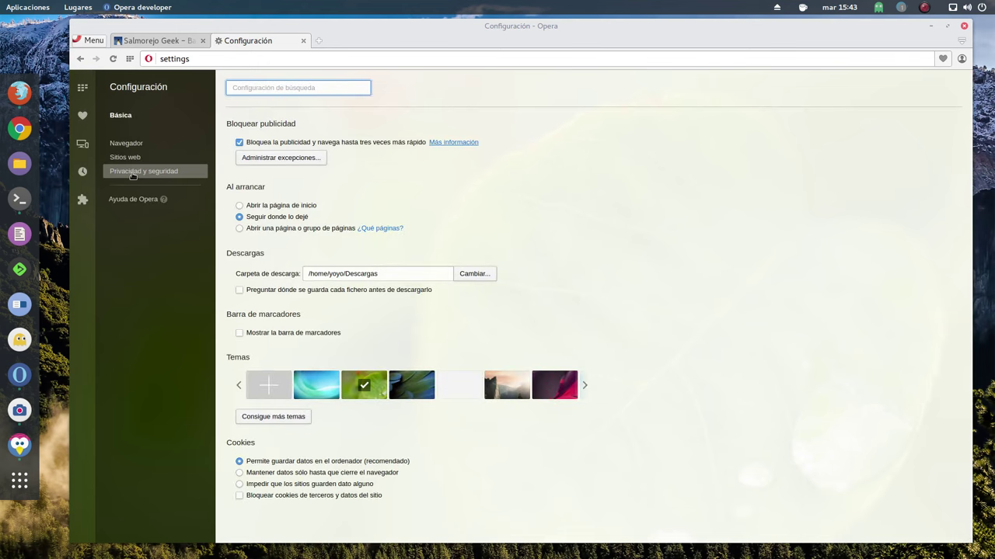
pyautogui.click(132, 173)
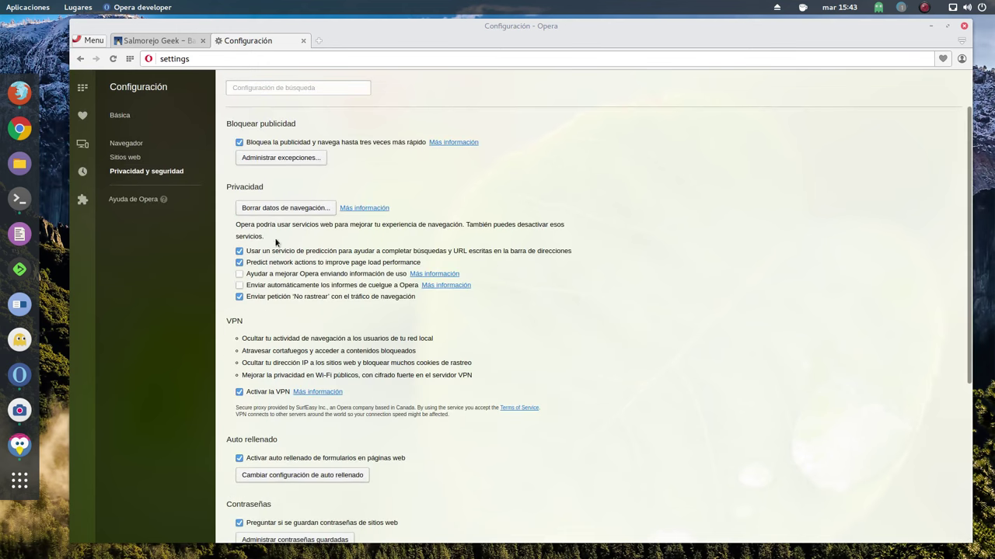
pyautogui.scroll(-2, 288, 250)
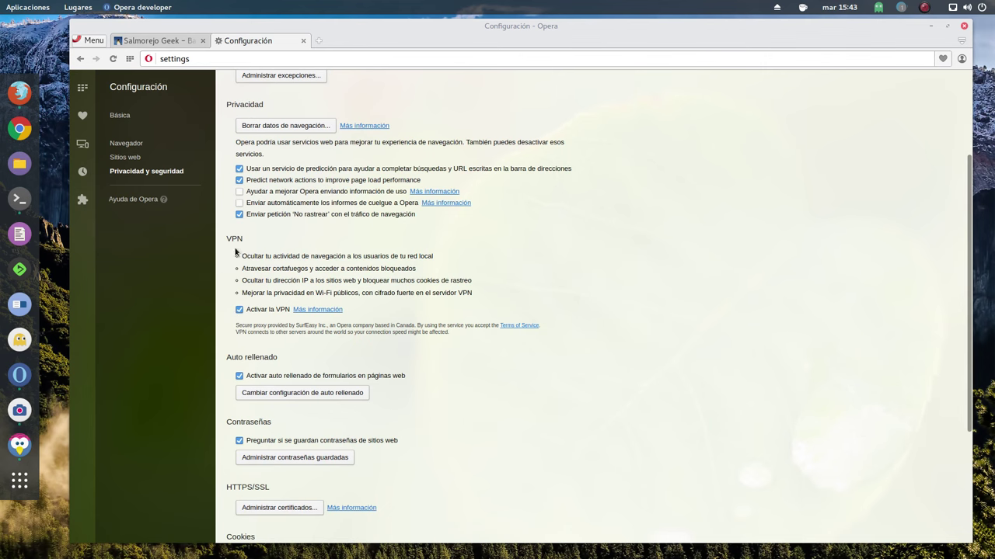
# Step: Return to the salmorejogeek.com page, review its VPN details and virtual location choices, and dismiss them
pyautogui.click(170, 41)
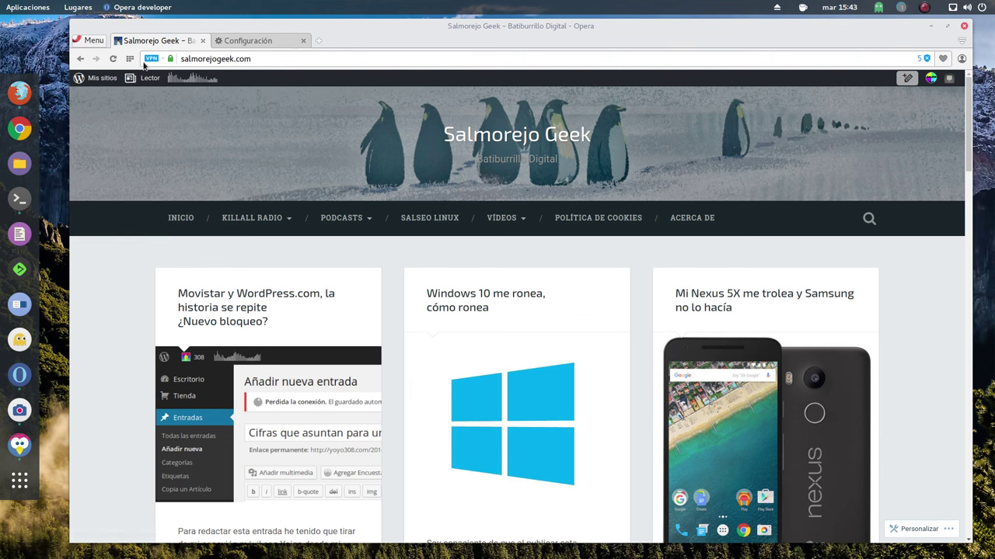
pyautogui.click(149, 61)
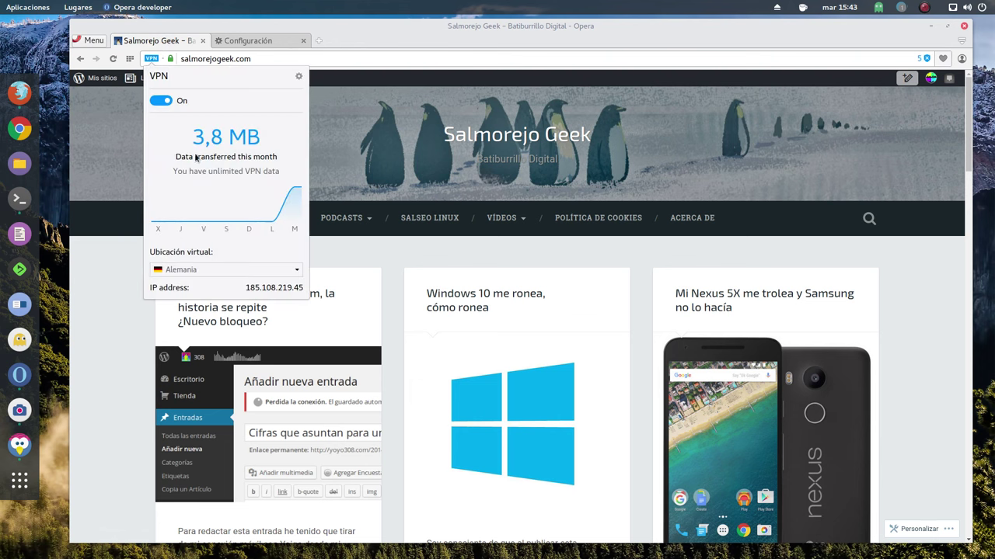
pyautogui.click(199, 271)
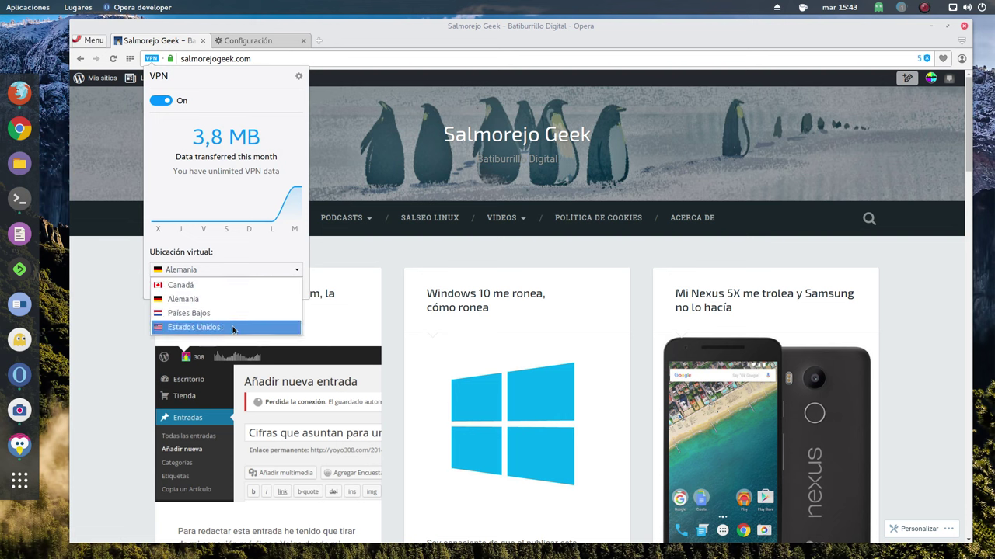
pyautogui.click(756, 130)
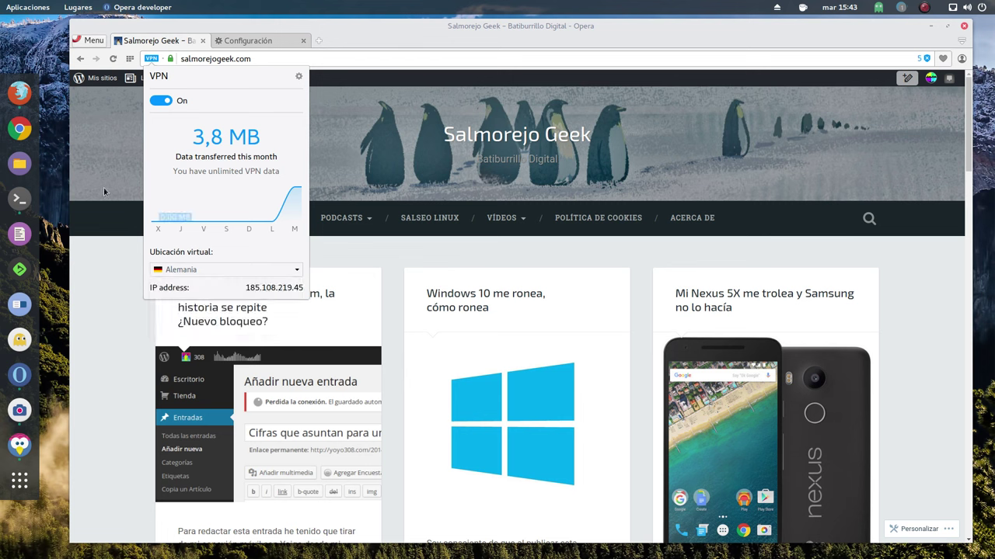
pyautogui.click(83, 140)
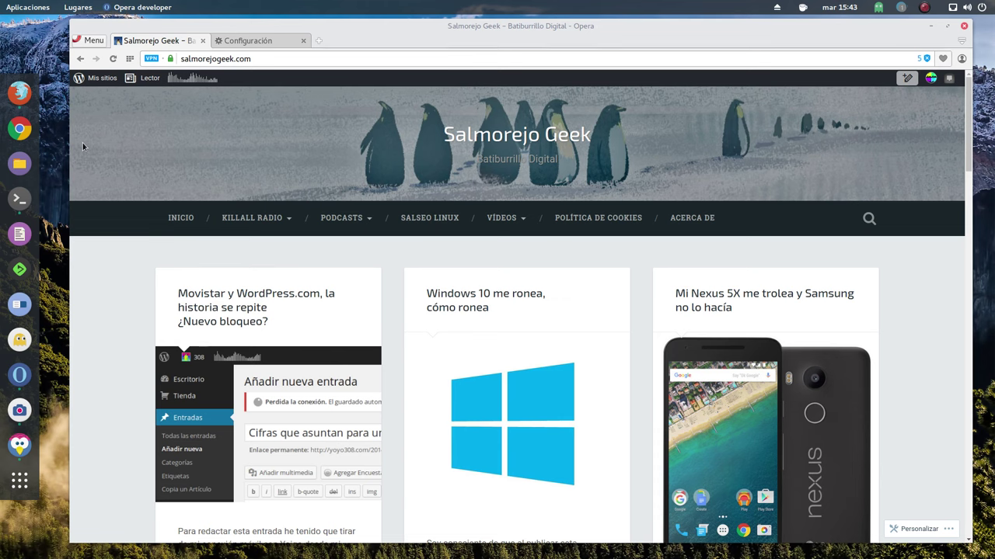
# Step: Open the About Opera page to check the browser version, and minimize the window
pyautogui.click(90, 40)
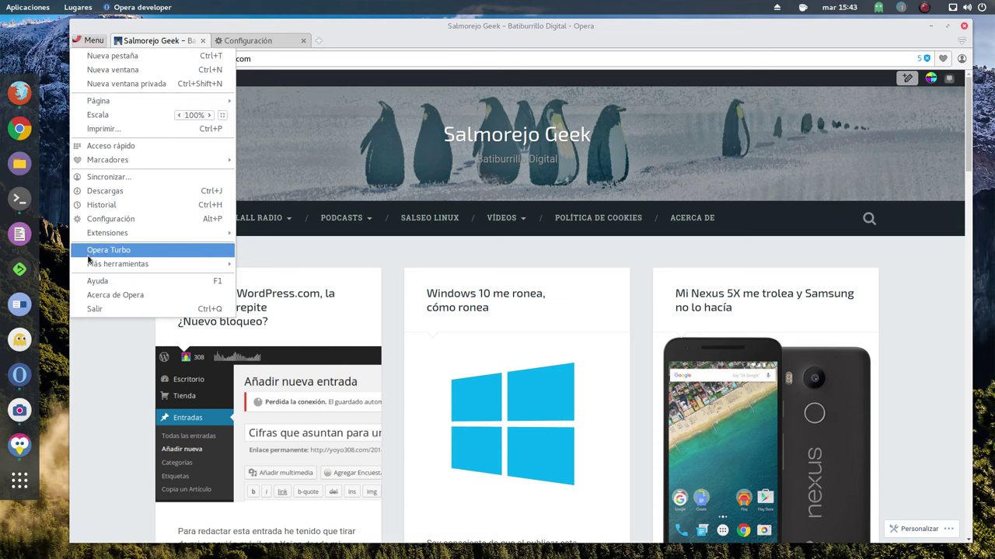
pyautogui.click(104, 297)
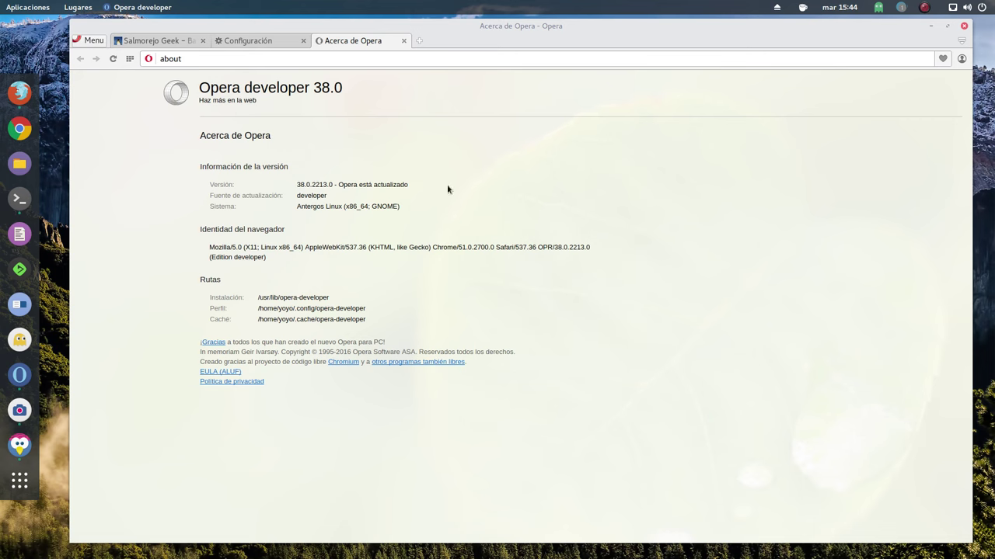
pyautogui.click(931, 26)
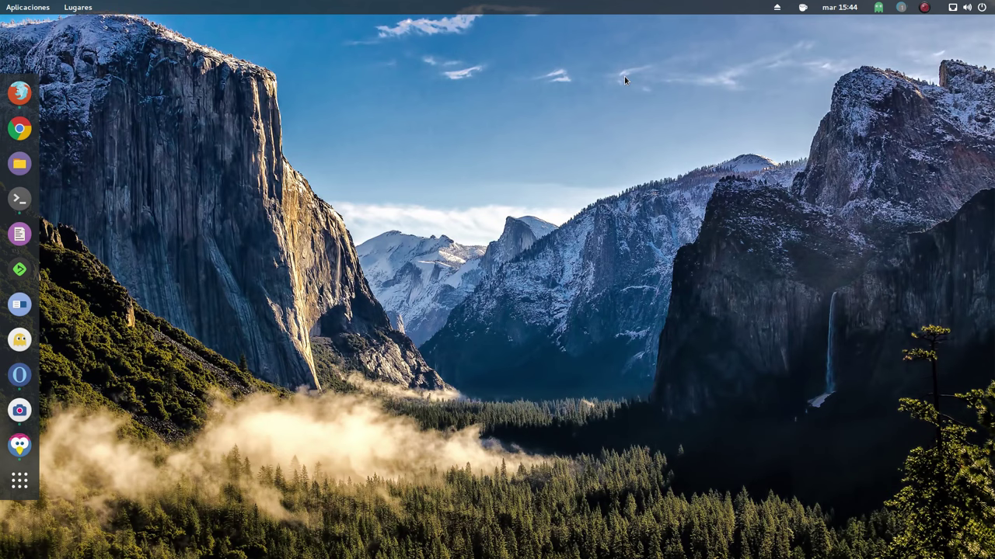
# Step: Look at the Opera developer installation links in Firefox, and examine the antergos/opera-developer package line in the Terminal
pyautogui.click(20, 92)
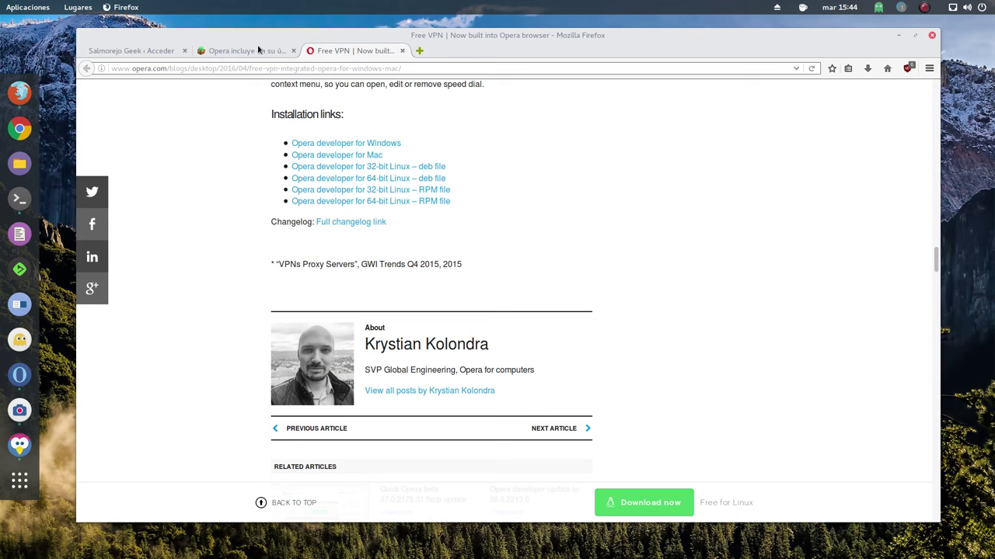
pyautogui.click(899, 34)
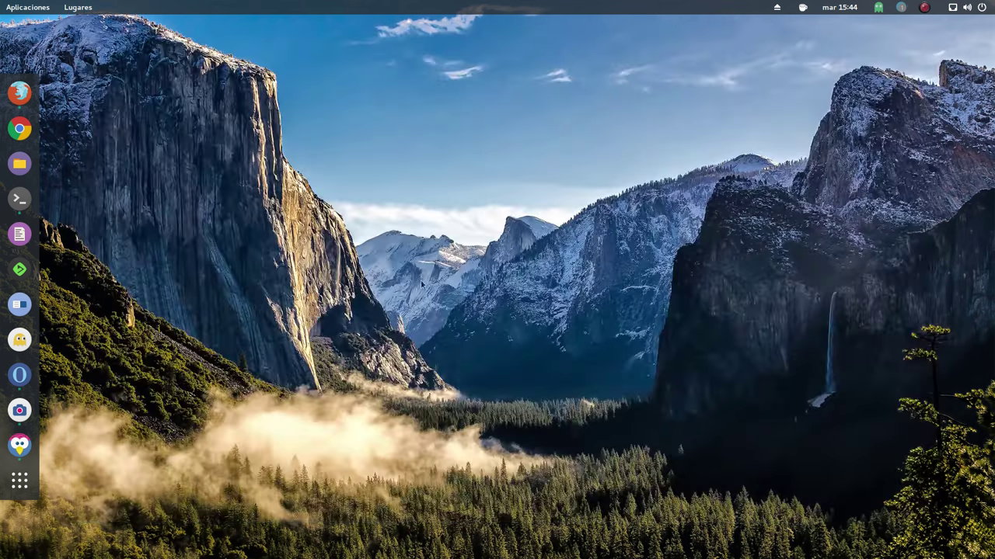
pyautogui.click(22, 198)
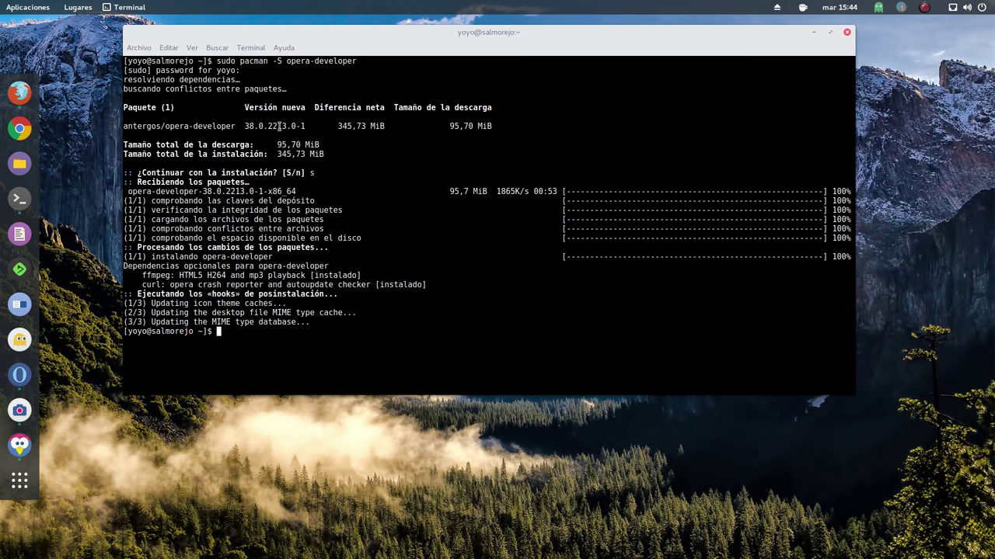
pyautogui.moveTo(309, 126); pyautogui.dragTo(120, 126)
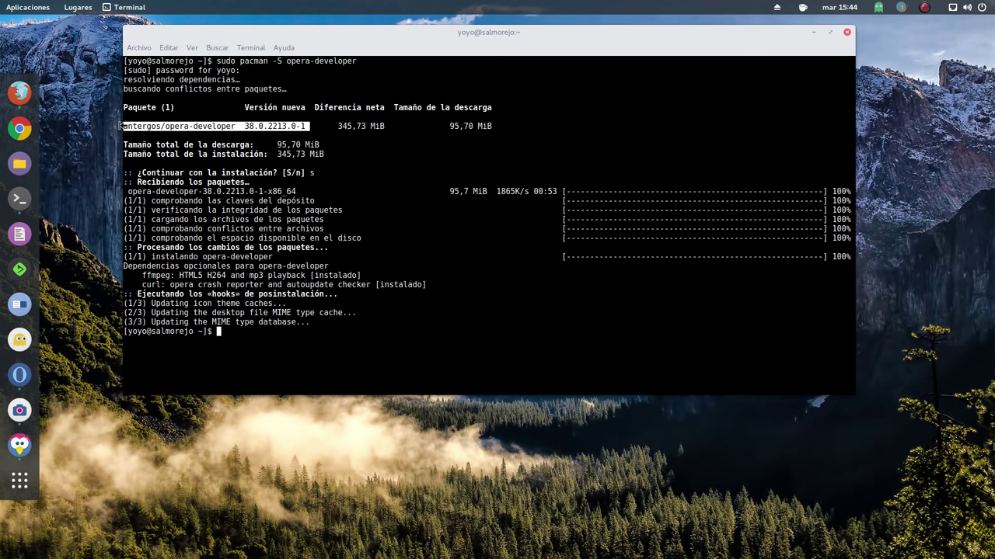
pyautogui.click(330, 136)
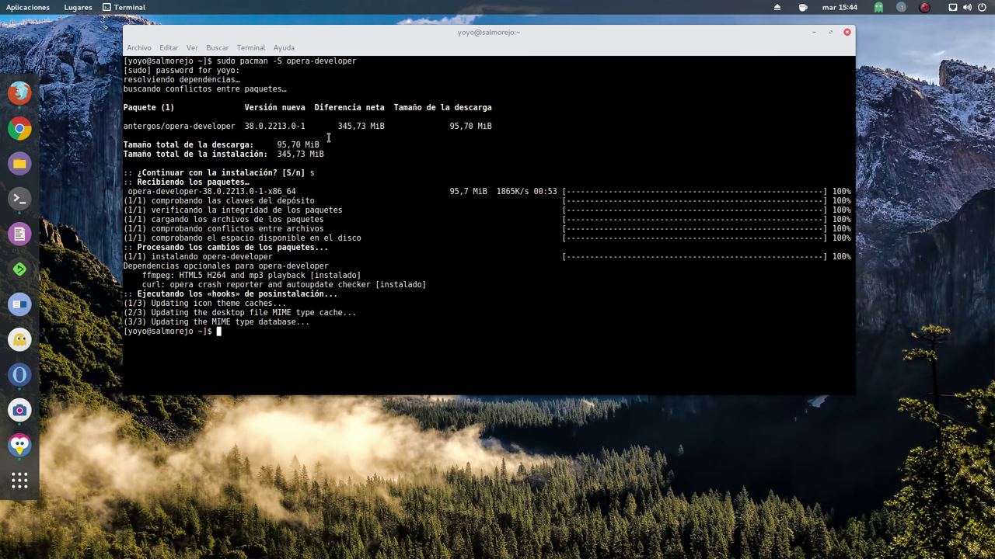
# Step: Minimize the Terminal, switch to Opera developer, and examine the ad-blocking, privacy and VPN options in its privacy and security settings
pyautogui.click(813, 34)
pyautogui.click(19, 410)
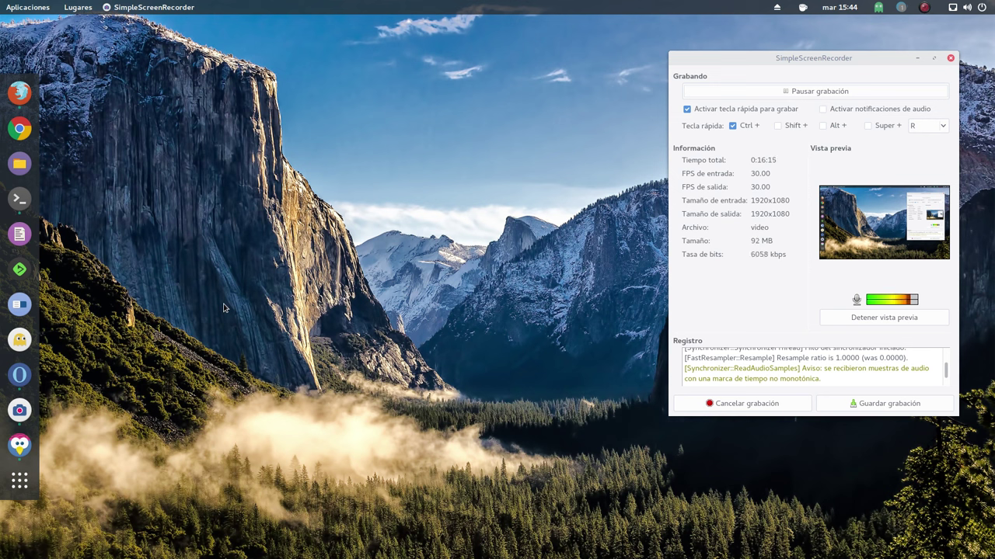
pyautogui.click(16, 374)
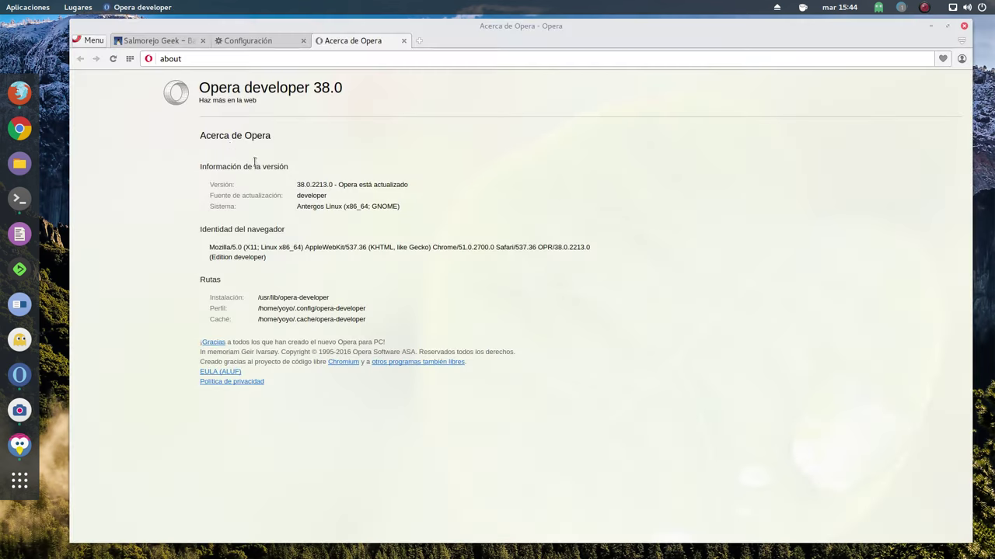
pyautogui.click(85, 41)
pyautogui.click(101, 218)
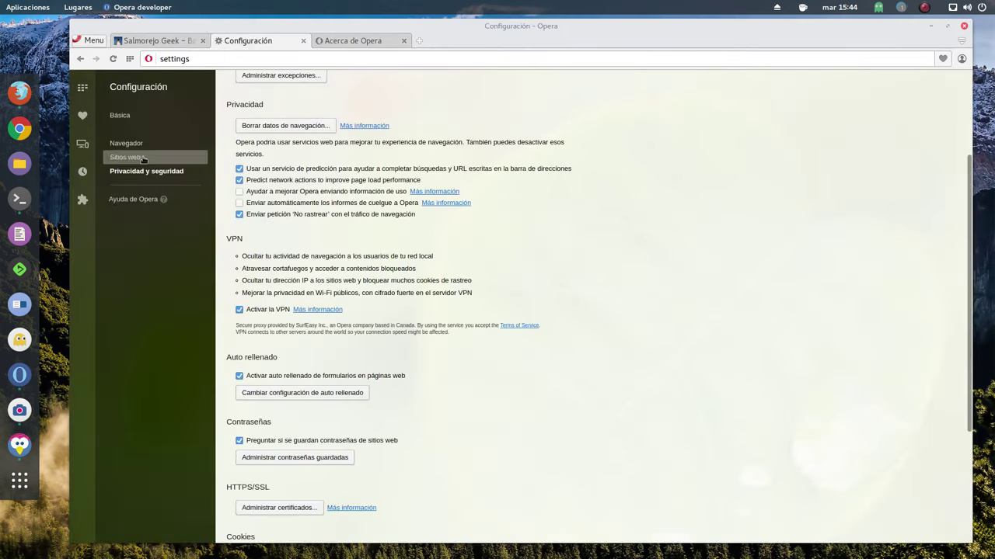
pyautogui.scroll(-4, 349, 296)
pyautogui.scroll(3, 349, 295)
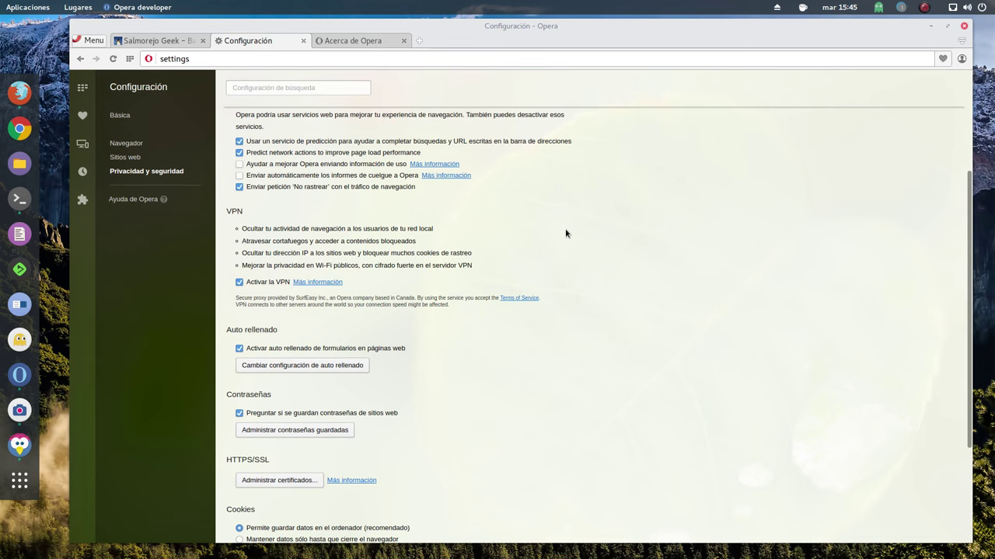
pyautogui.scroll(3, 298, 205)
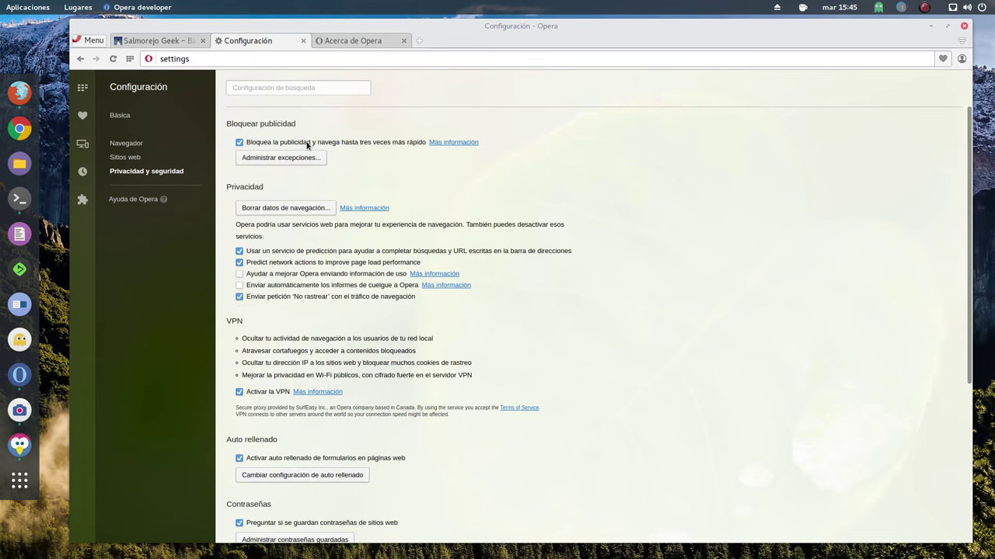
# Step: Minimize the Opera window and move the SimpleScreenRecorder window closer to the middle of the desktop
pyautogui.click(931, 27)
pyautogui.moveTo(837, 56); pyautogui.dragTo(673, 54)
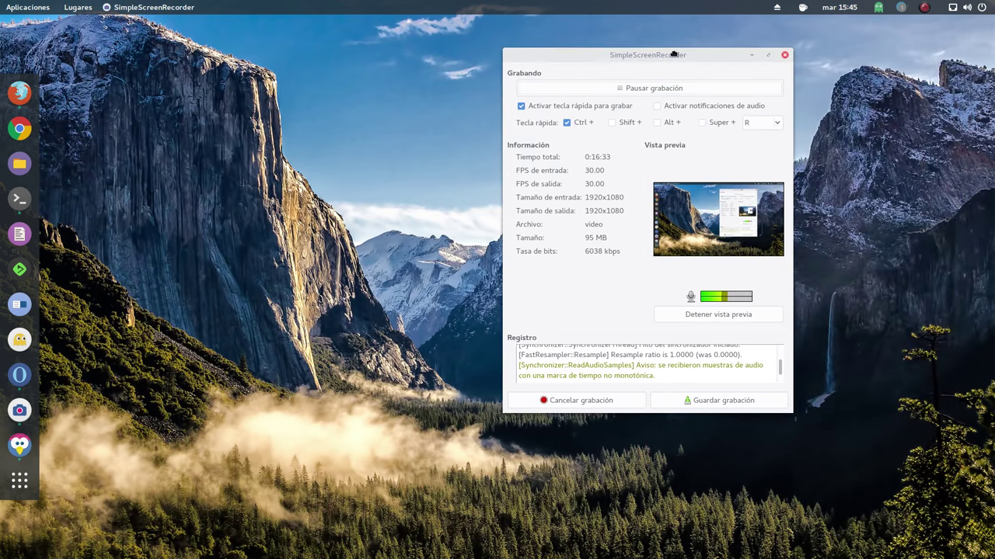